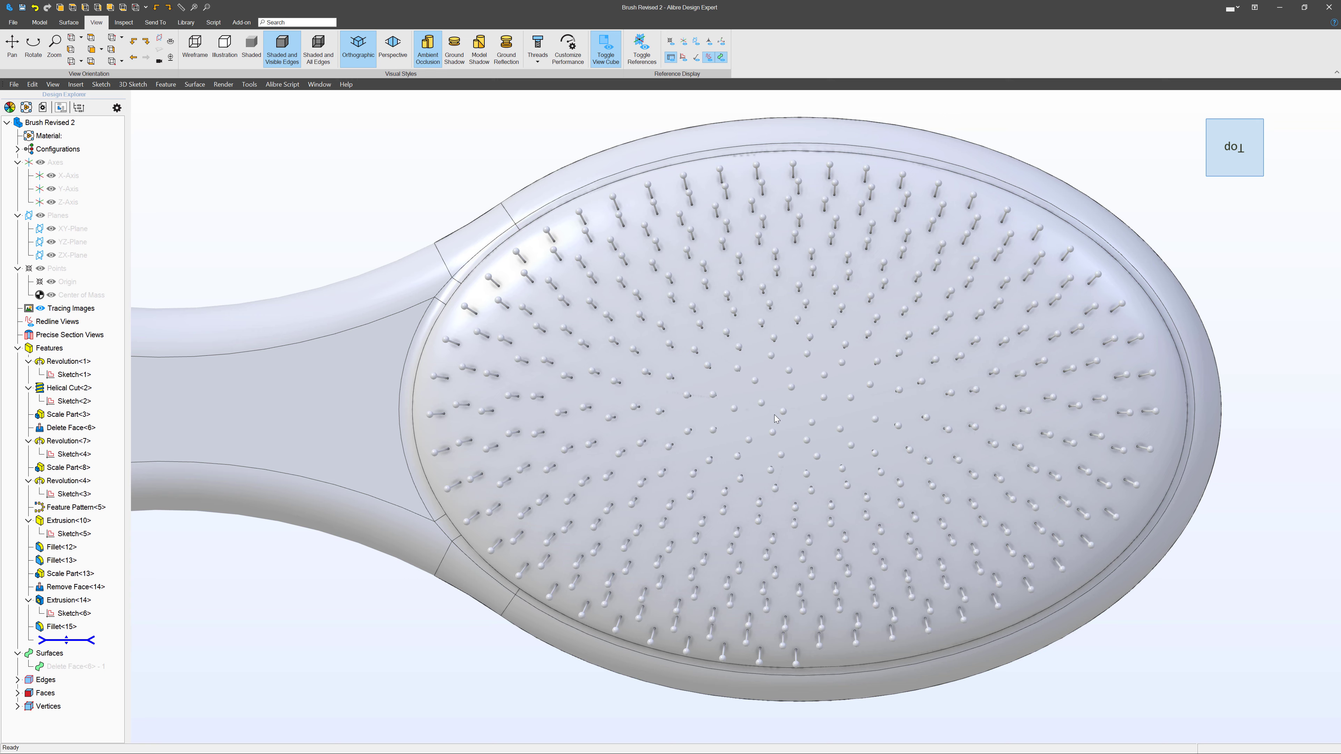
scroll(825, 428, down, 6)
mouse_move(760, 508)
middle_down()
mouse_move(710, 504)
mouse_move(744, 488)
mouse_move(754, 510)
middle_up()
scroll(887, 549, up, 6)
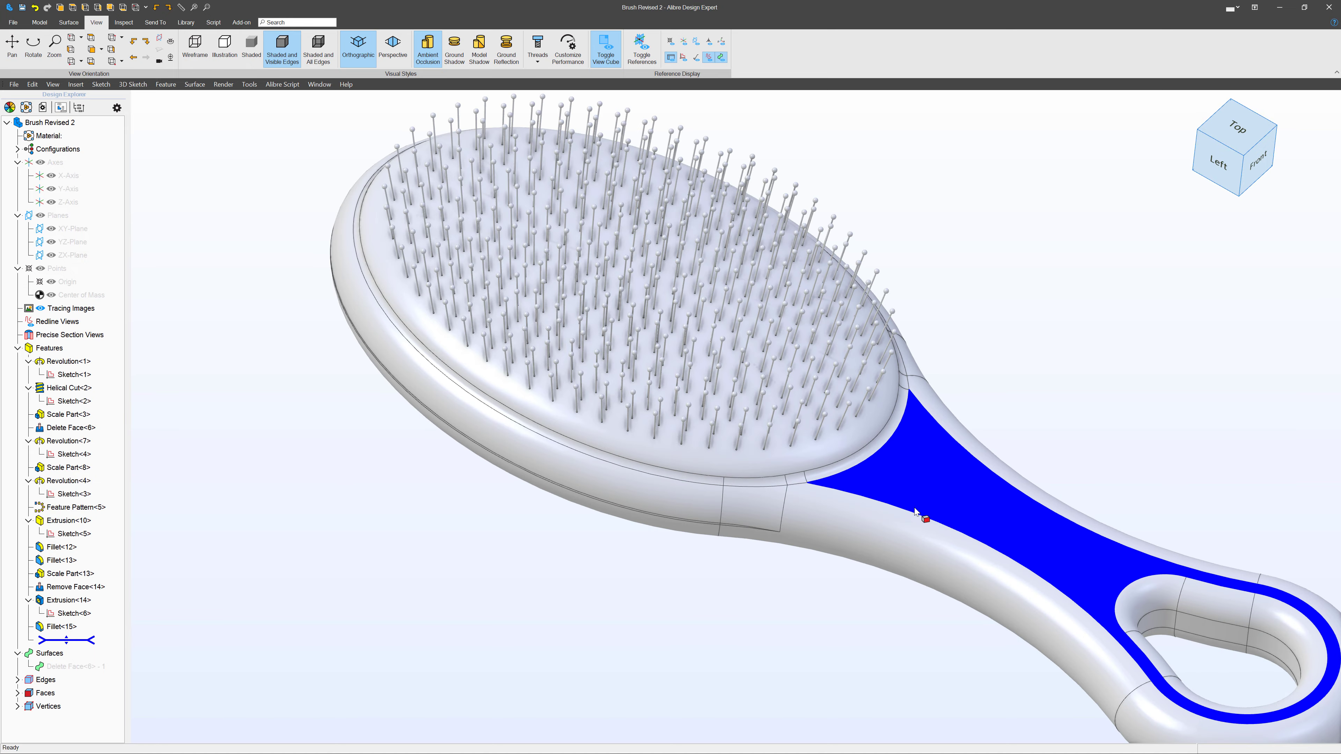
scroll(943, 508, down, 2)
middle_drag(950, 503, 873, 474)
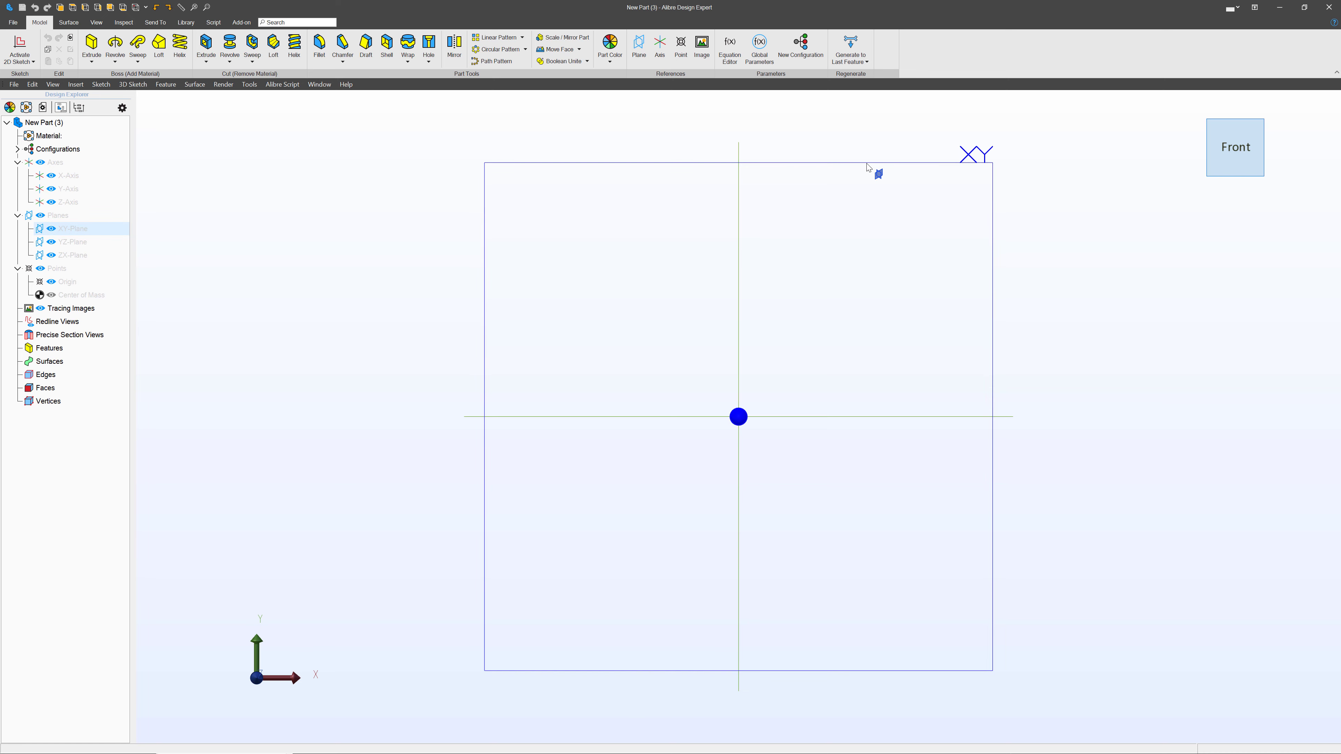
Start a sketch on the XY plane and draw a vertical line about 13.6 inches down to the origin plus a horizontal line from it.
click(873, 171)
click(35, 48)
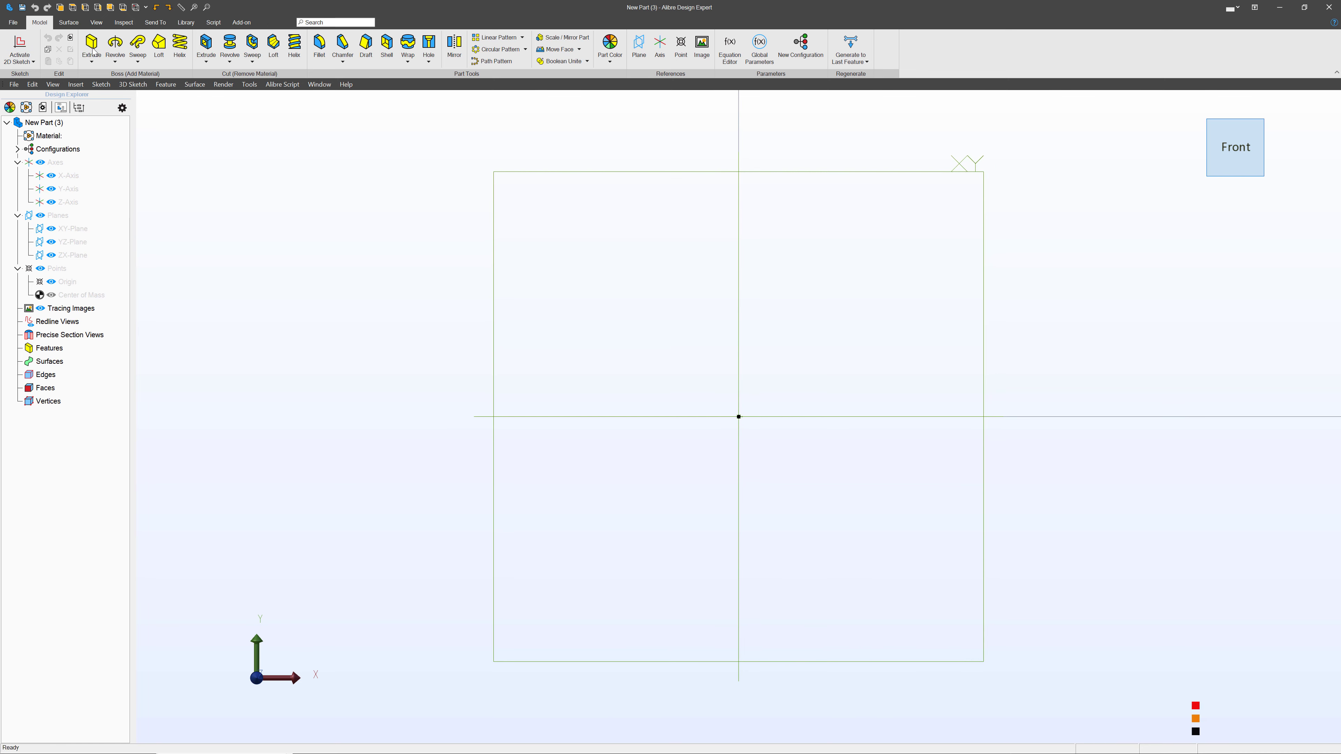
click(221, 44)
scroll(631, 431, down, 5)
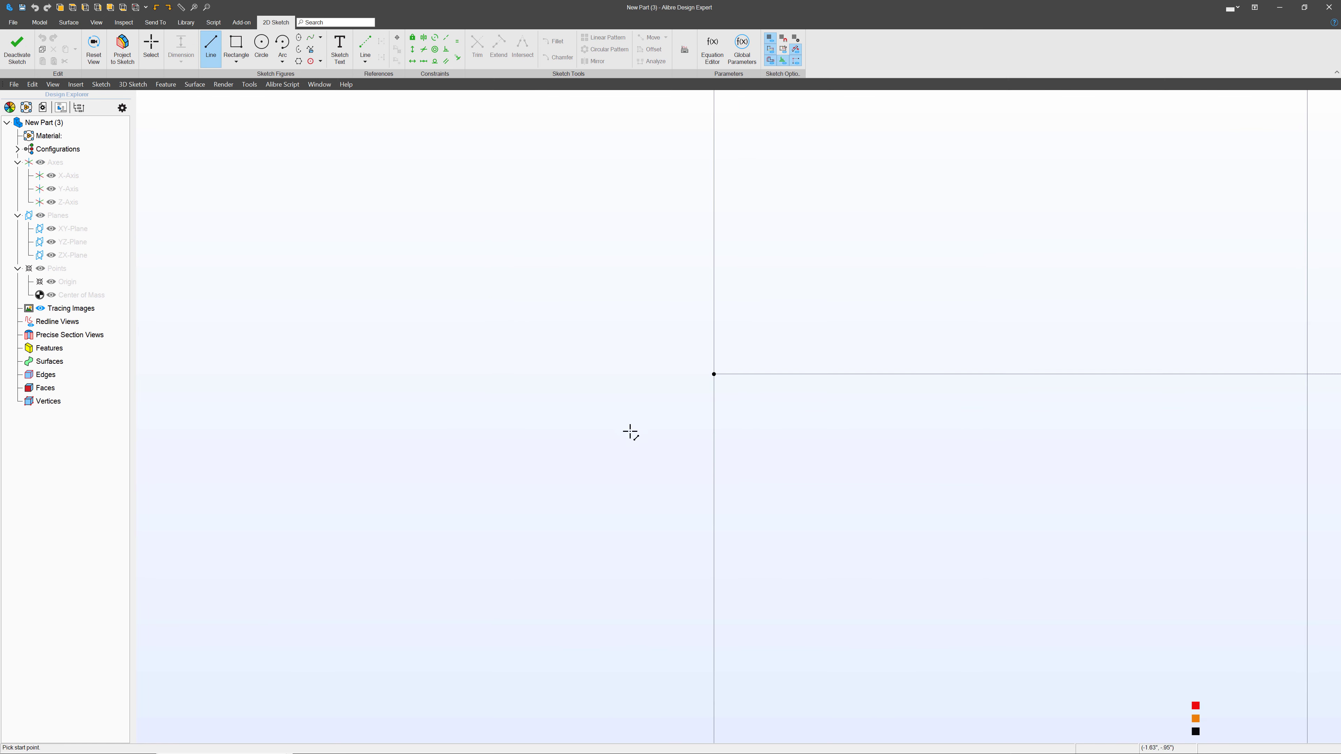
scroll(669, 444, up, 4)
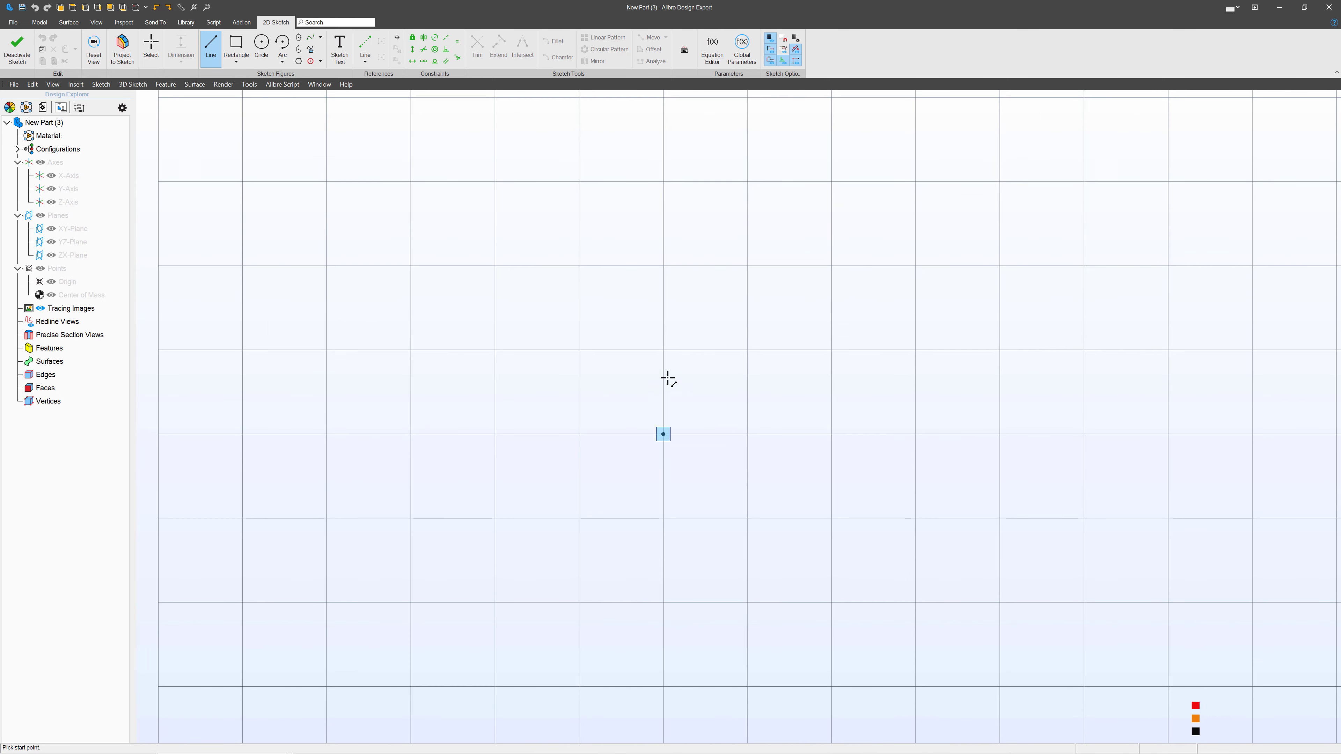
click(663, 318)
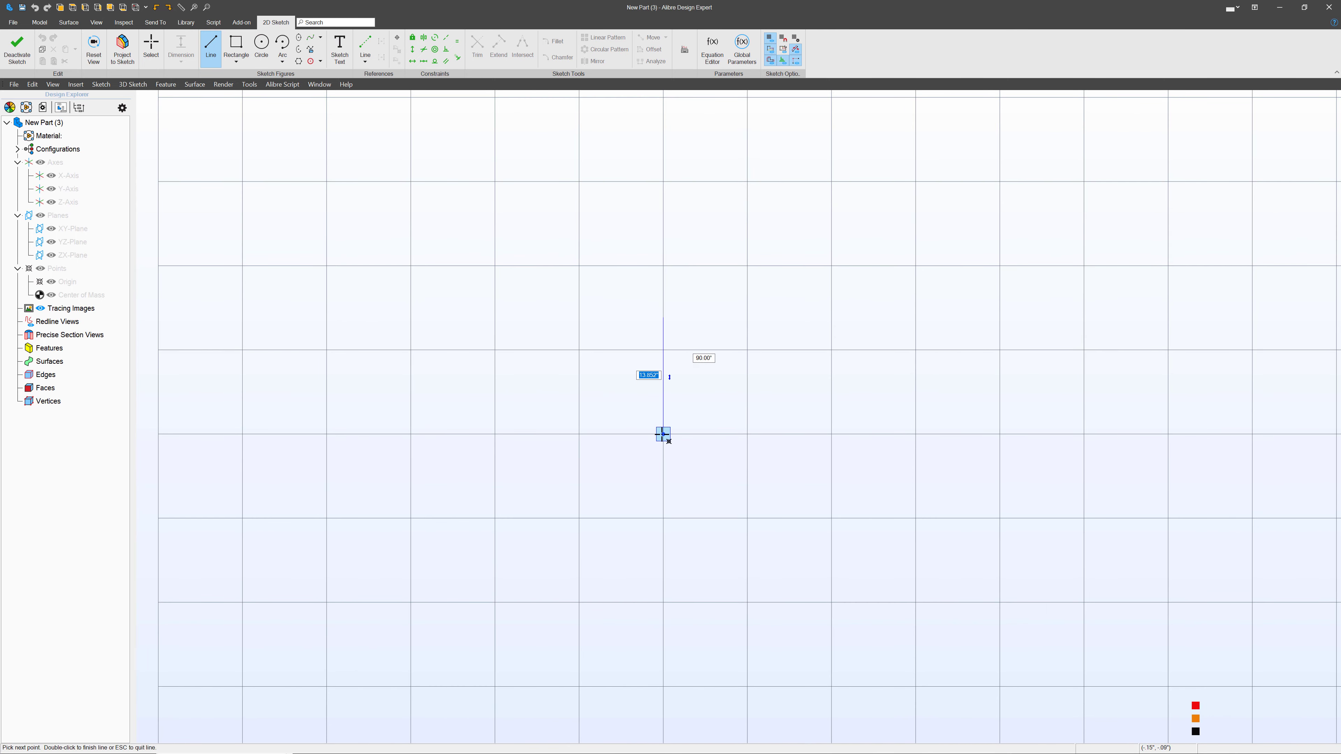
click(663, 434)
click(987, 435)
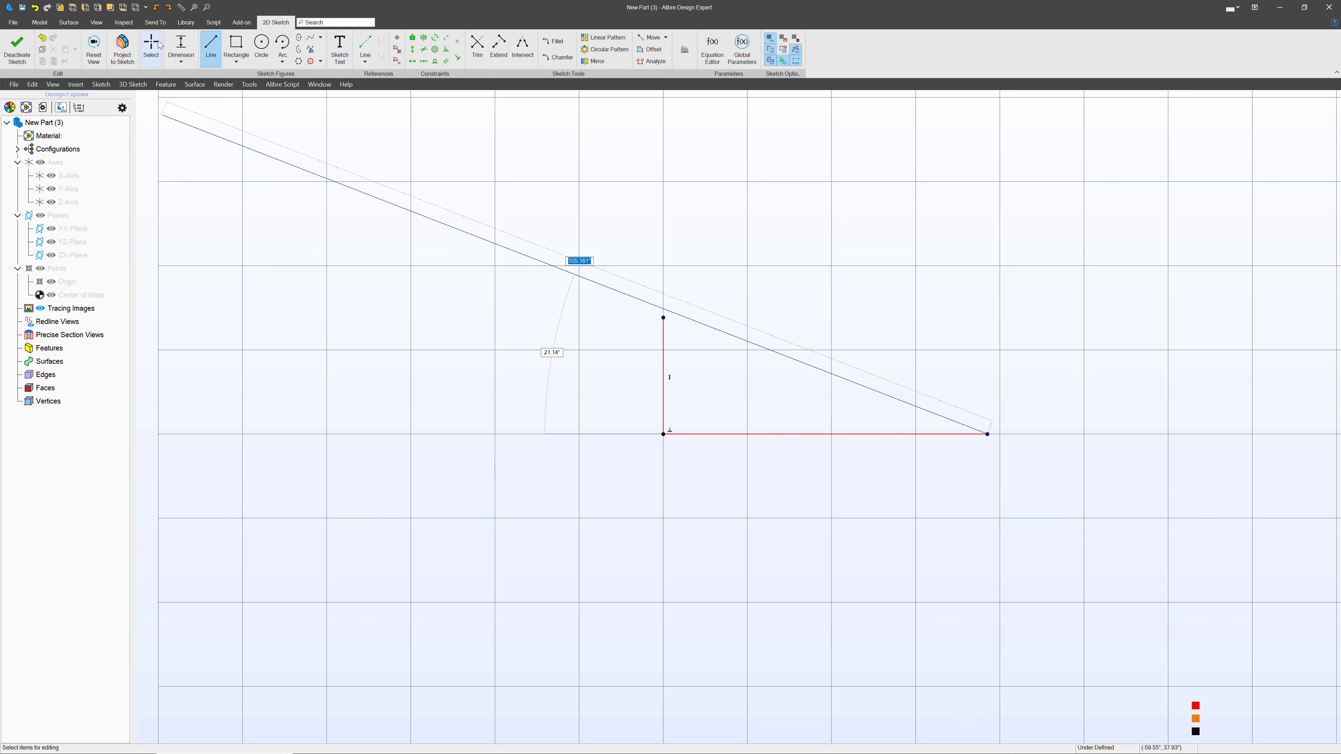
Dimension the vertical line to 1 inch and the horizontal line to 2 inches.
click(186, 57)
click(663, 346)
click(626, 350)
key(Return)
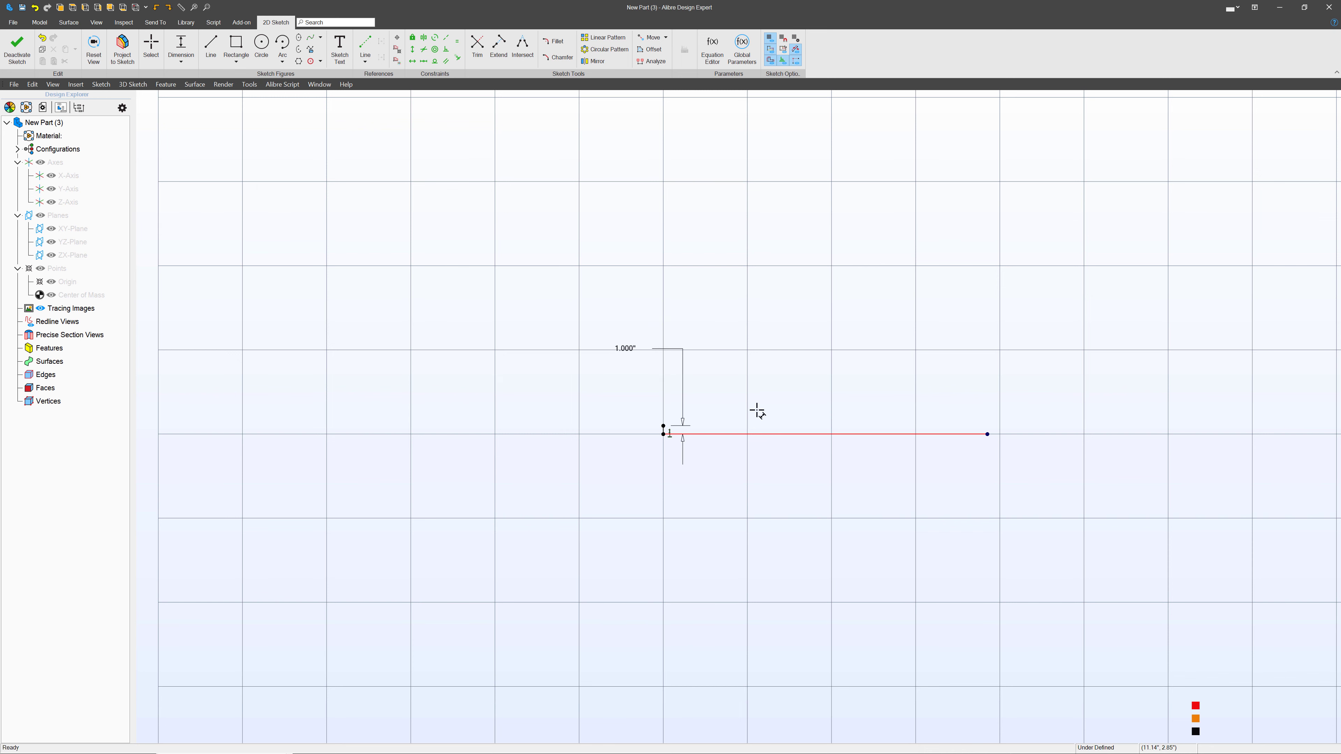
click(756, 434)
click(747, 470)
text(2)
key(Return)
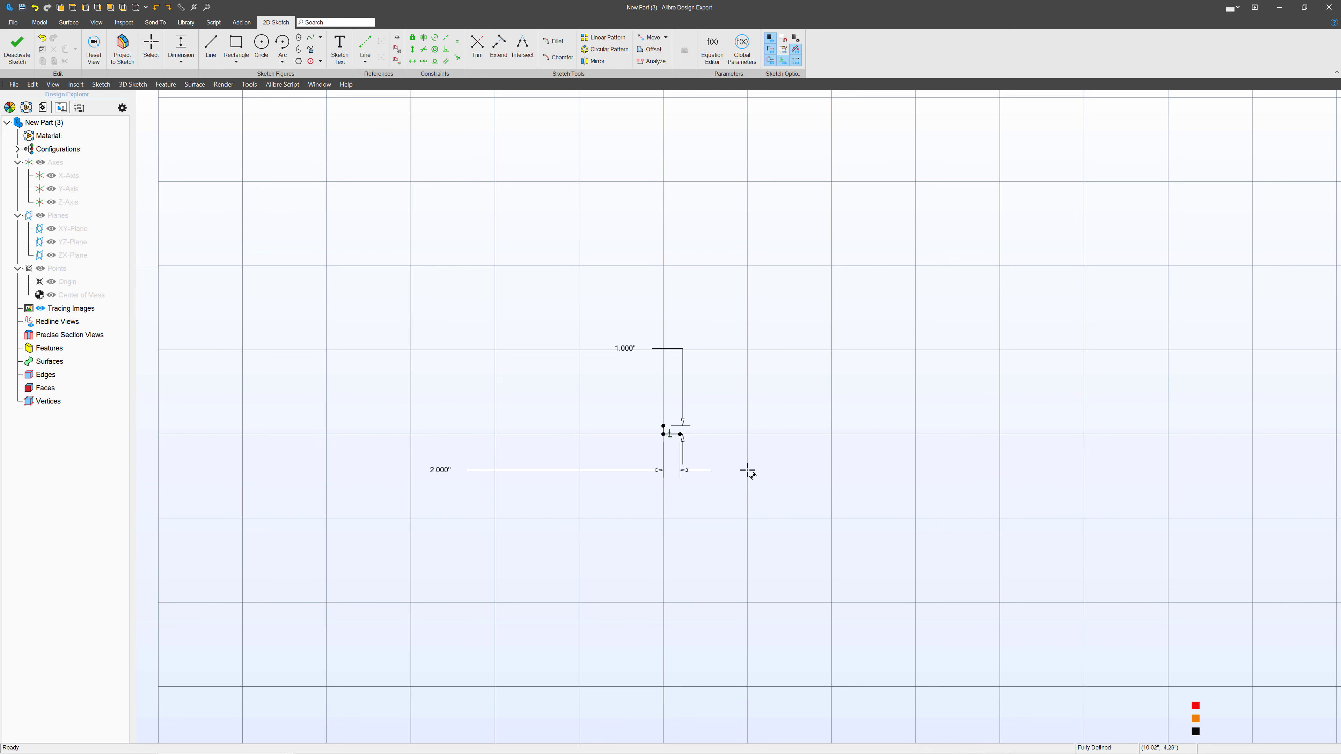
Draw an elliptical arc centred on the origin, from the horizontal line's end to the vertical line's end, and finish the sketch.
scroll(670, 423, up, 10)
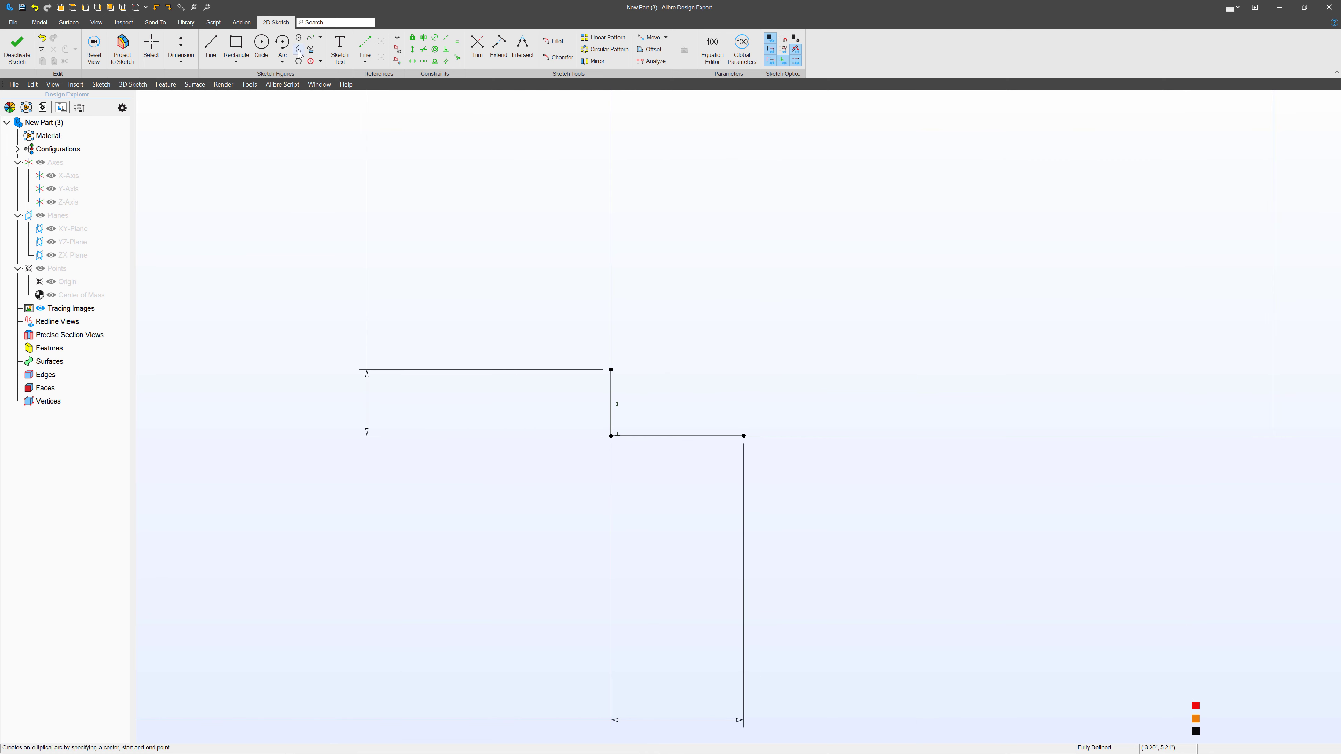
click(611, 436)
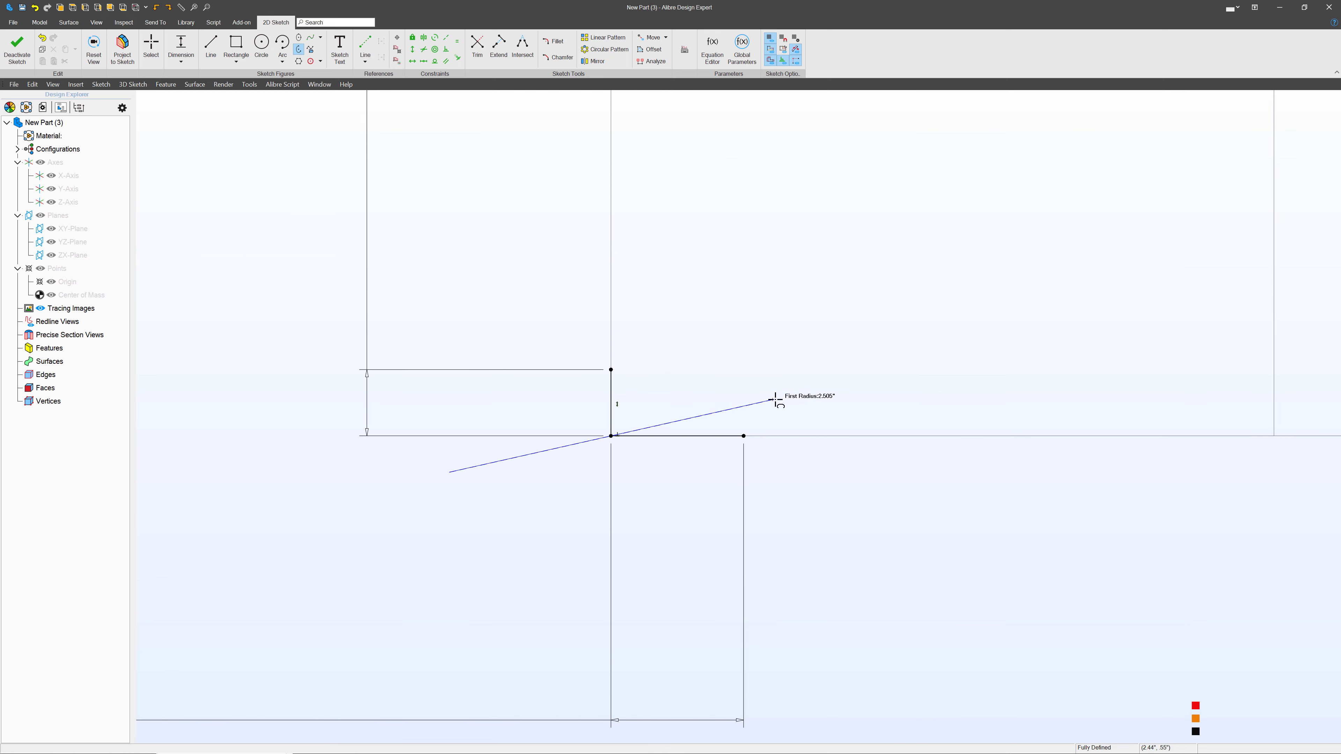
click(744, 436)
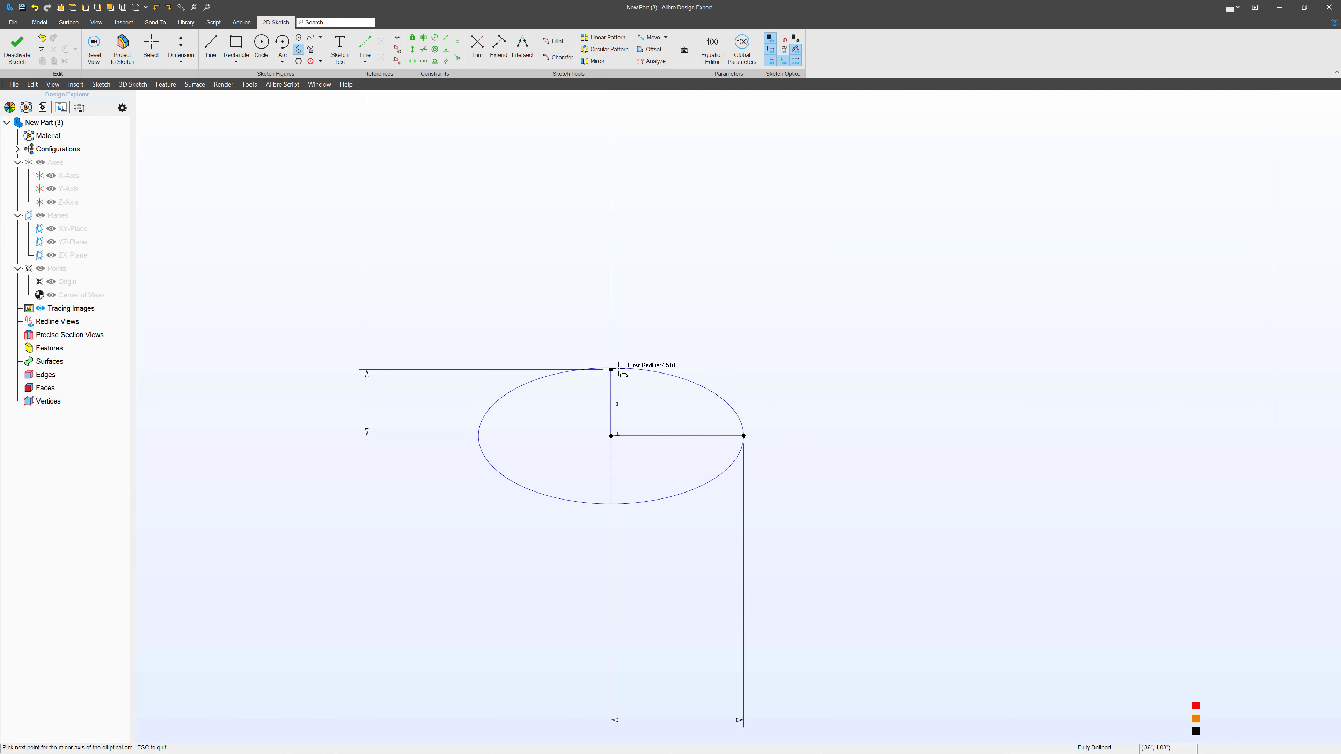
click(743, 435)
click(611, 370)
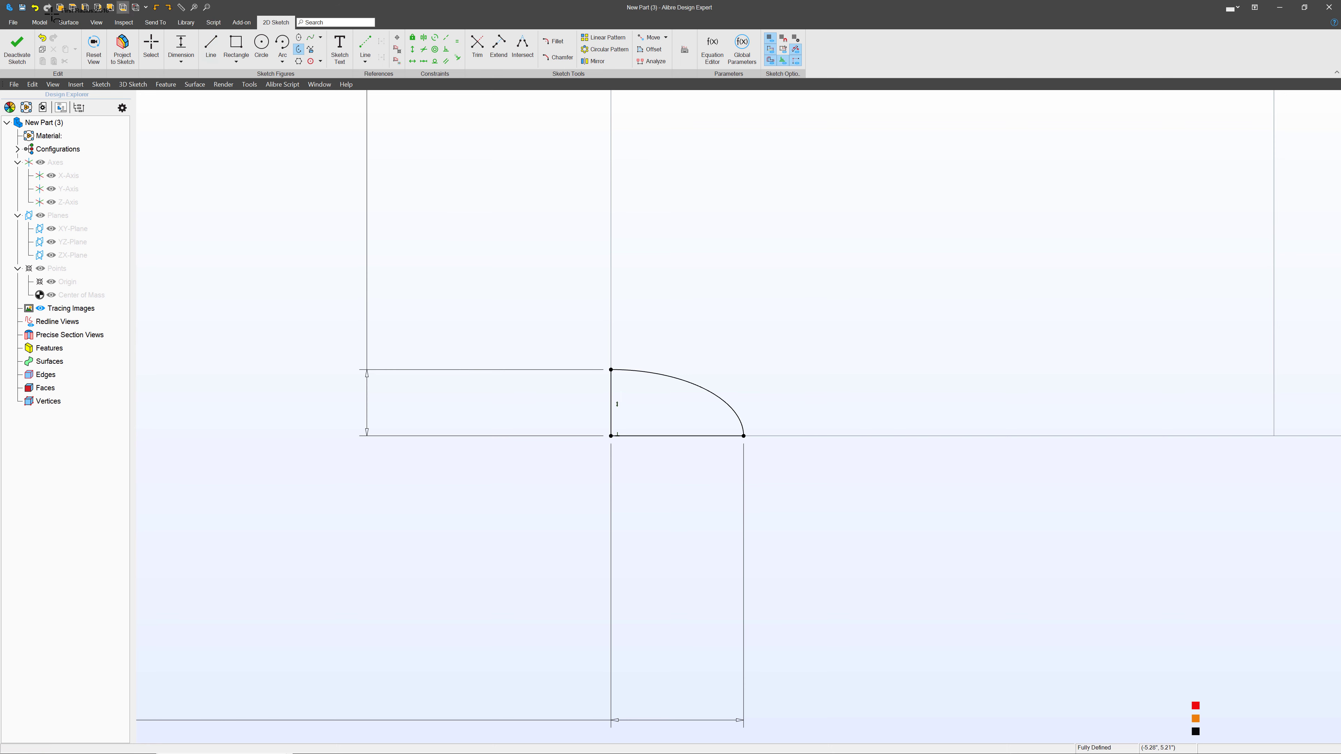
click(17, 48)
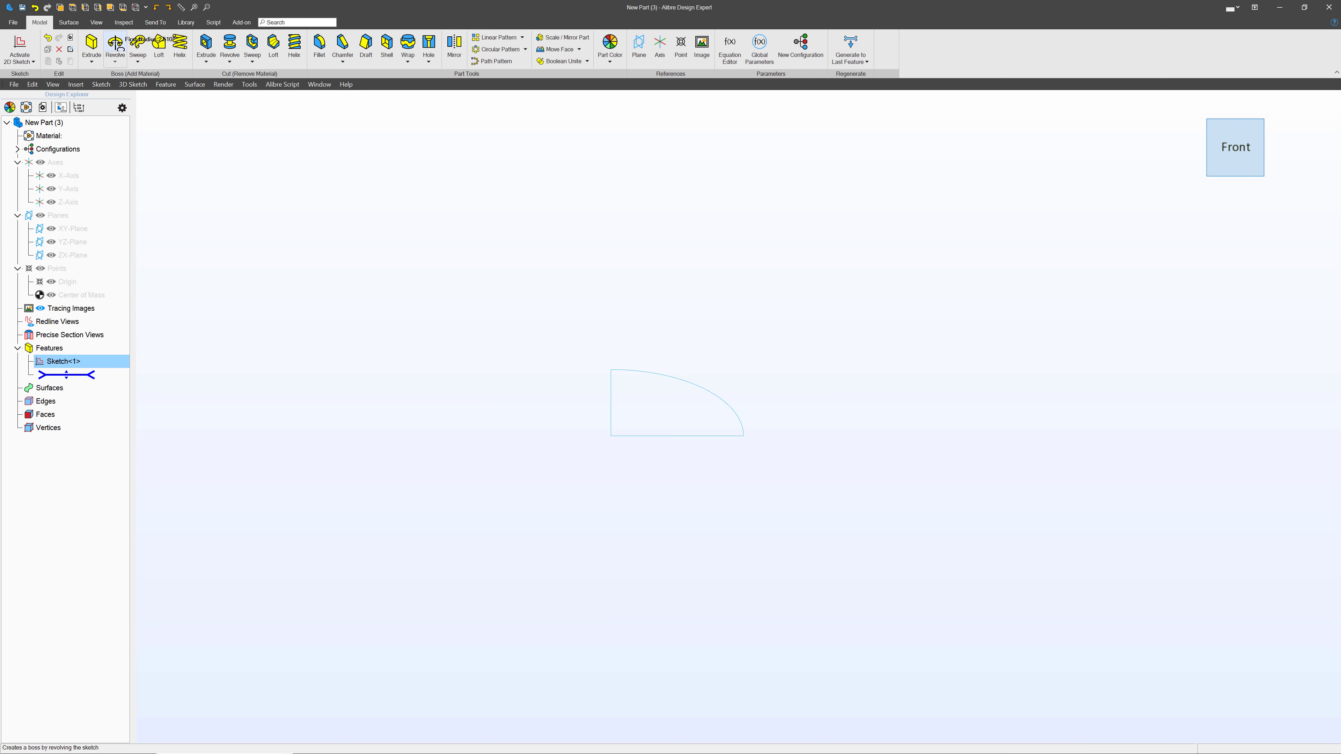
Revolve the quarter-ellipse sketch 360° about the Y-Axis as a boss, showing the reference geometry to pick the axis.
click(115, 43)
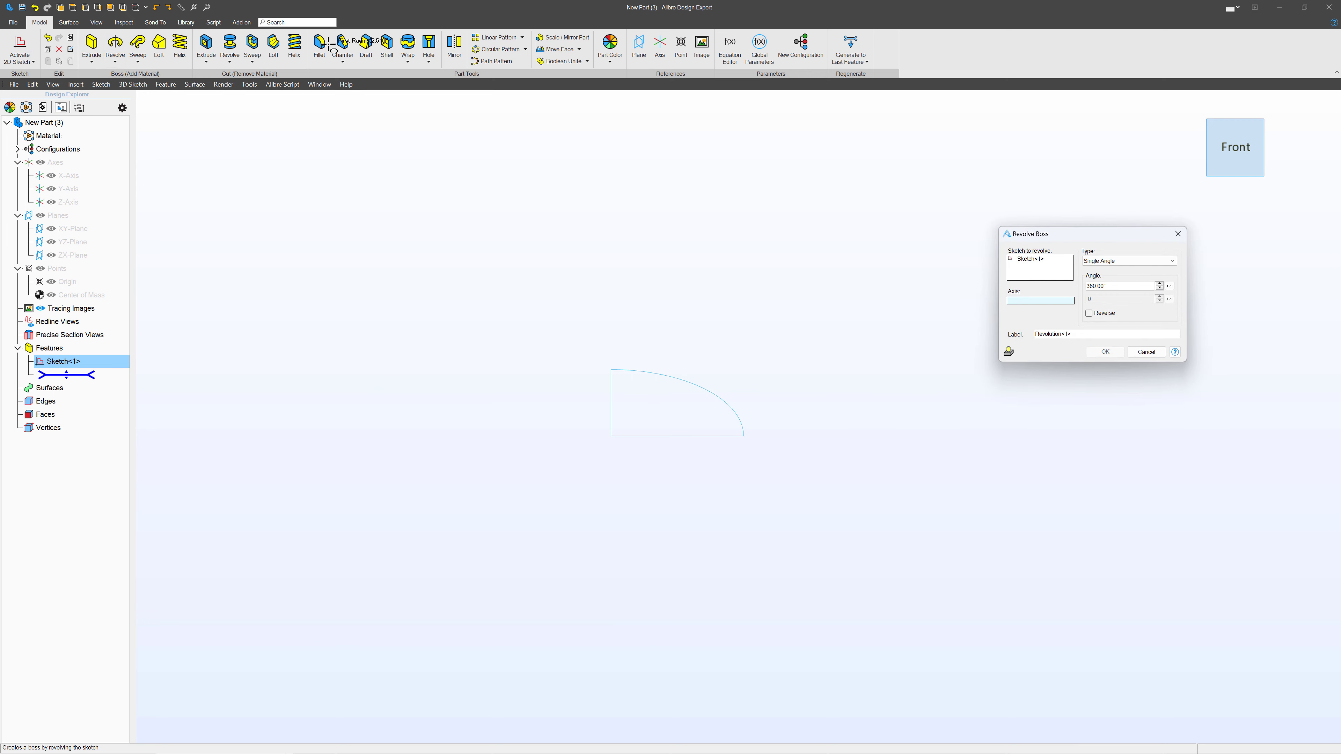
click(98, 23)
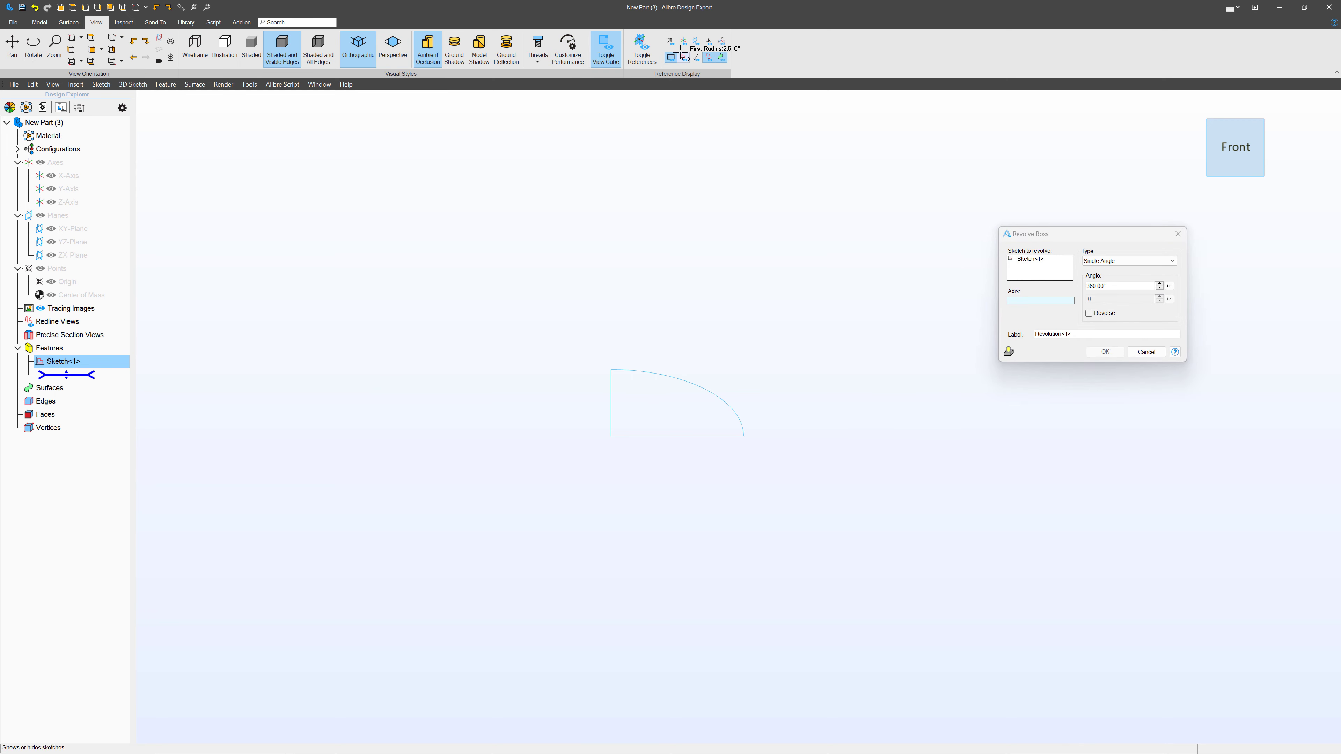
click(641, 48)
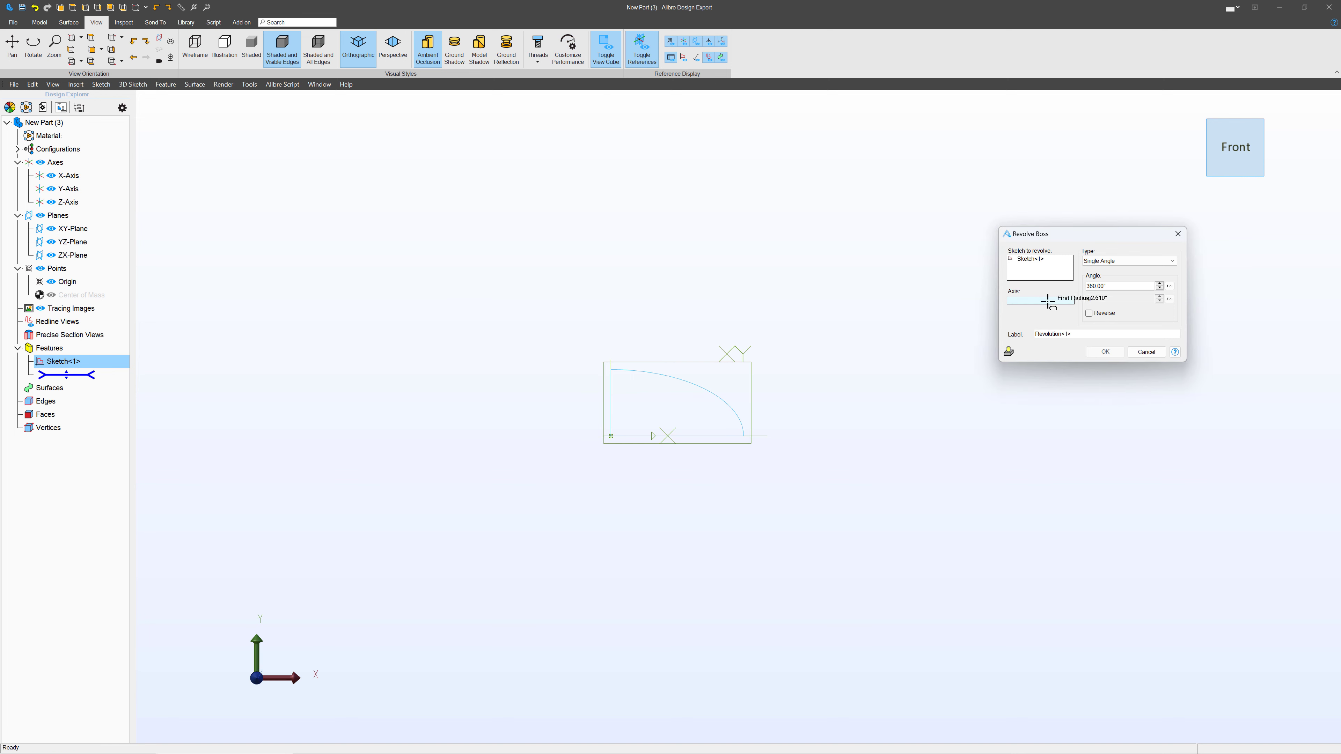
click(610, 374)
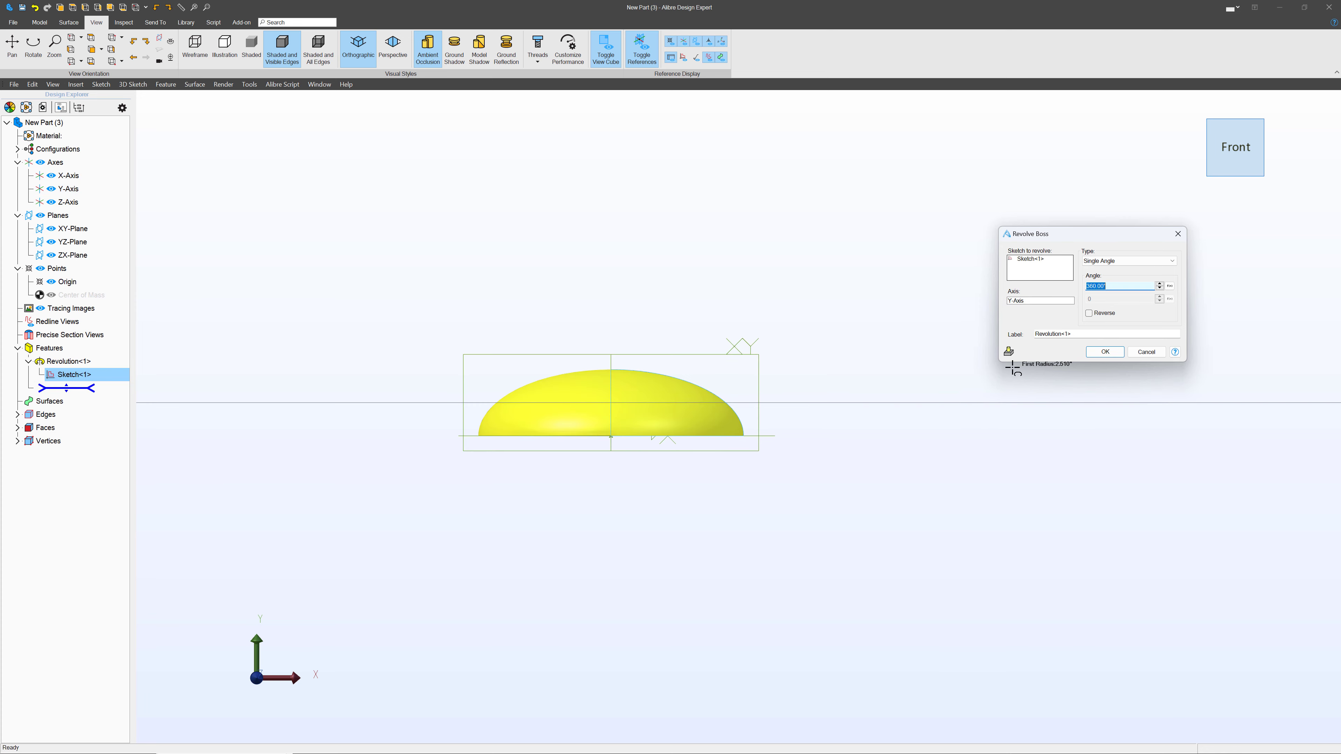
click(1100, 352)
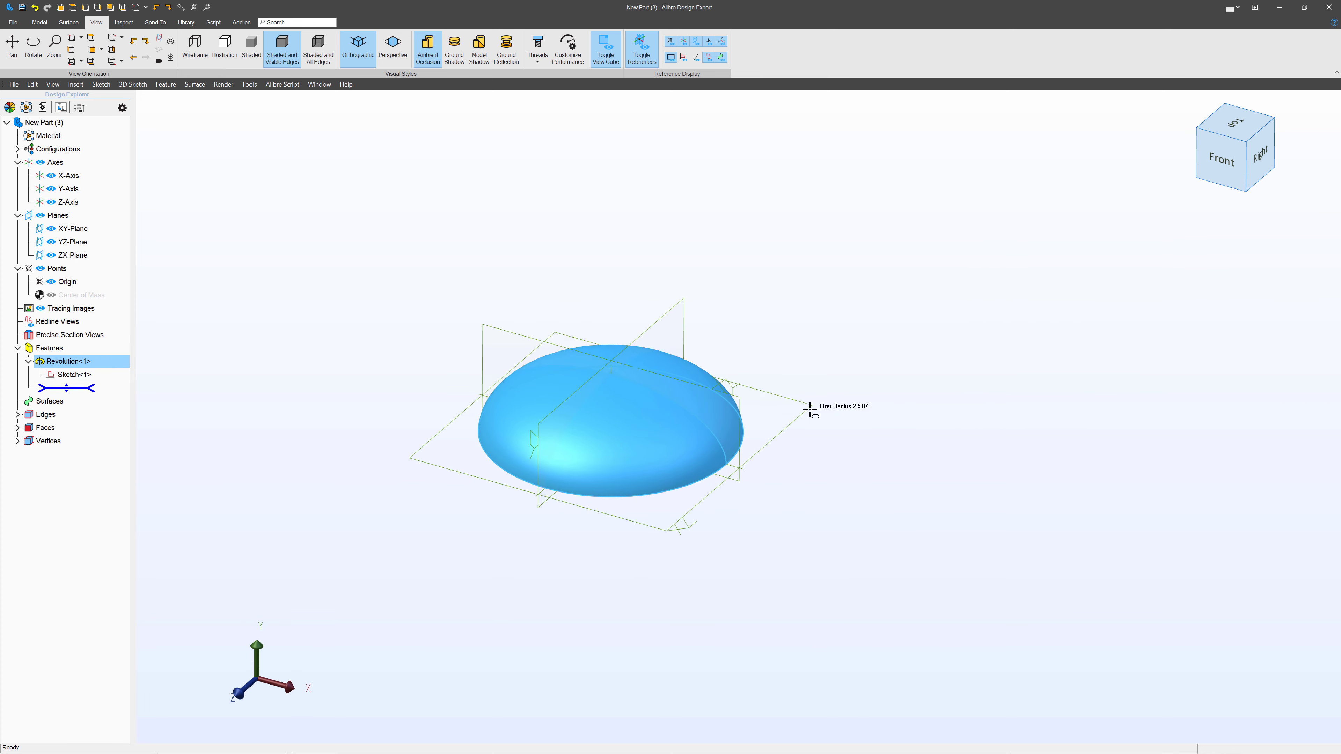
Start a sketch on the XY plane and draw a narrow rectangle about 1.24 inches tall from above the dome to below its base.
click(697, 376)
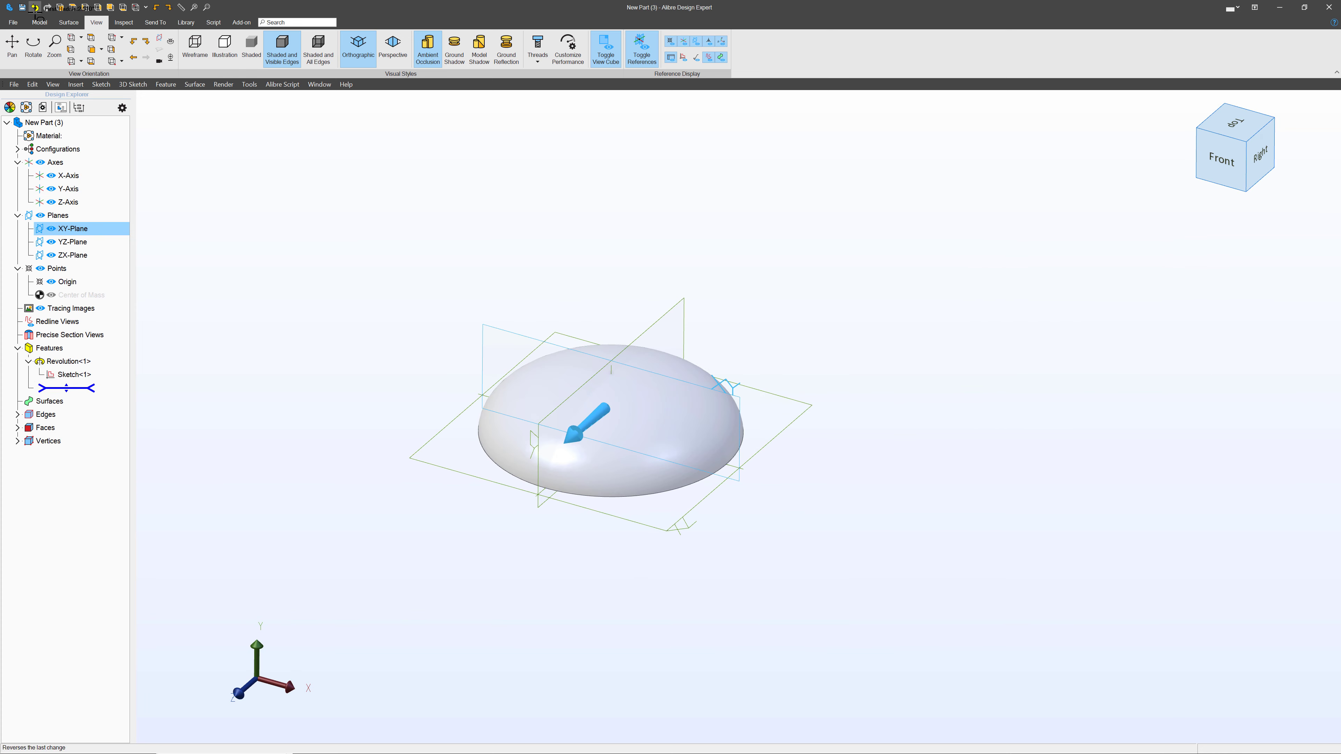
click(40, 23)
click(20, 44)
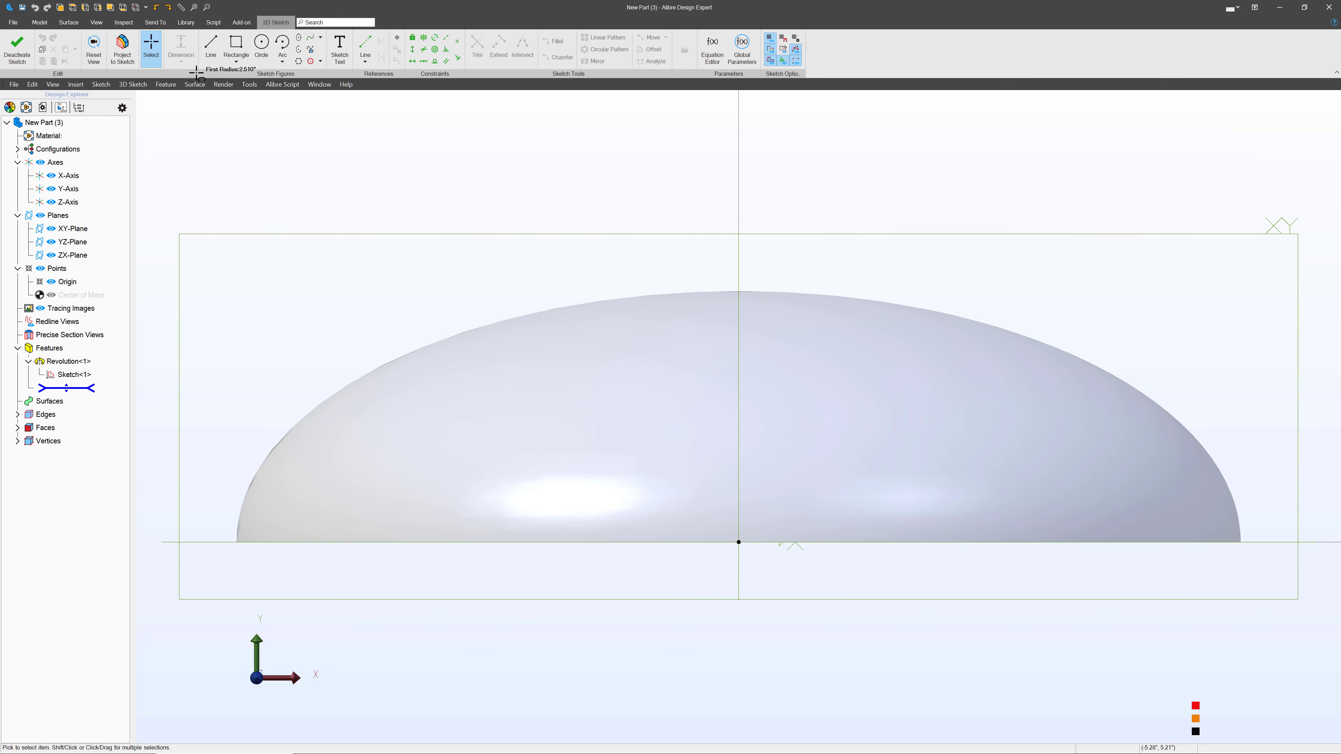
click(236, 45)
click(770, 257)
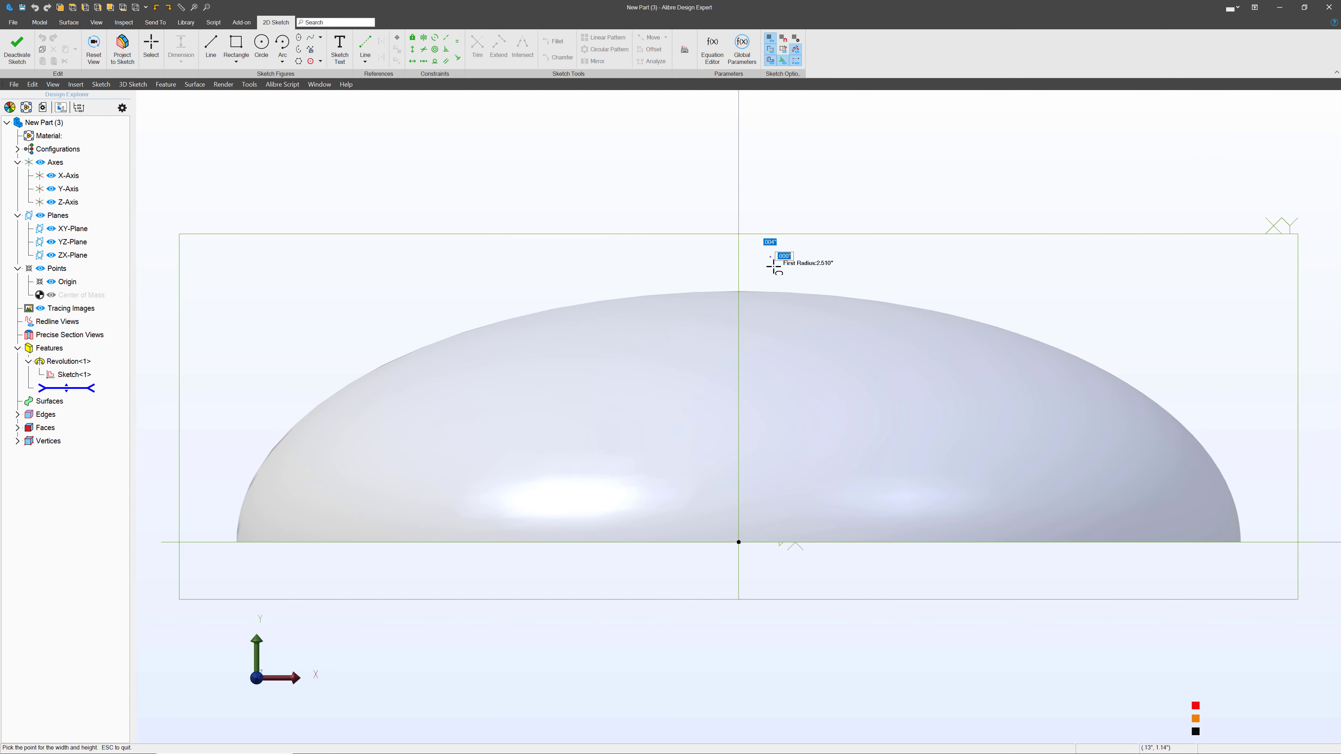
click(821, 567)
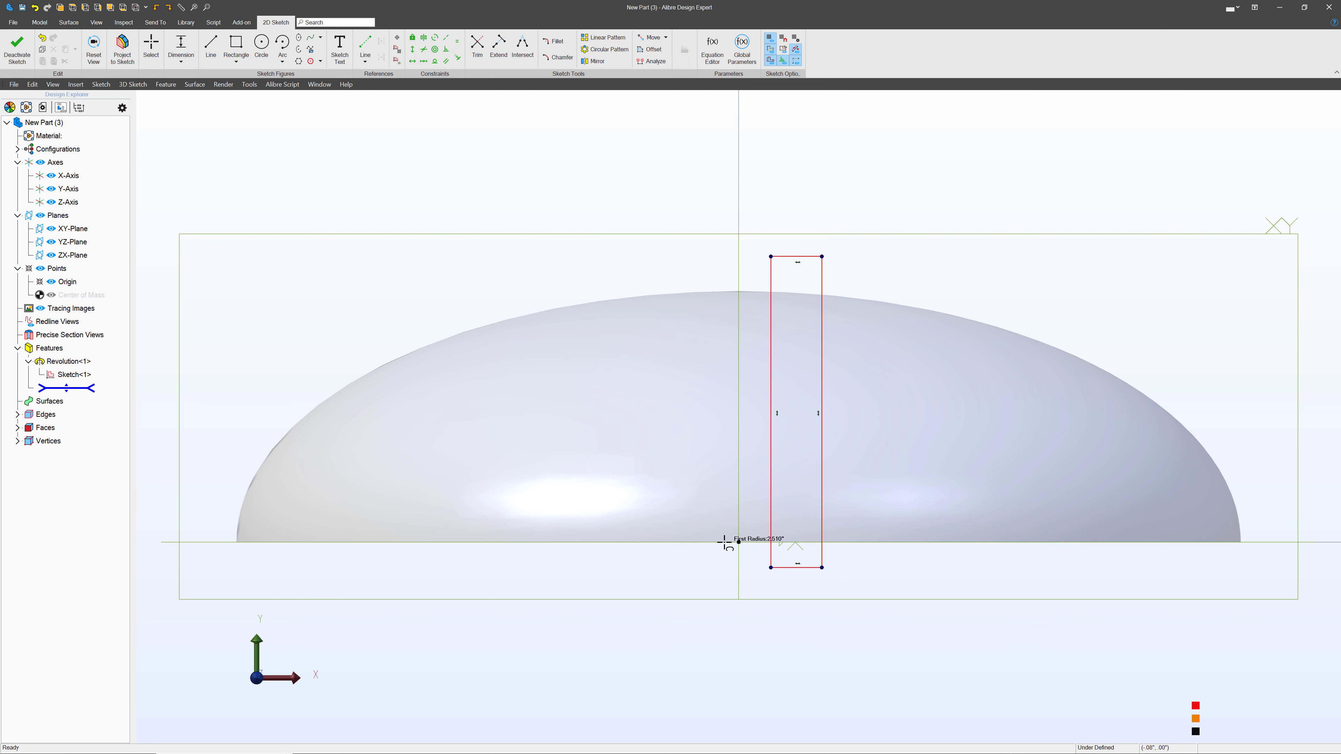
Dimension the horizontal distance from the origin to the rectangle's nearest corner to 0.04 inch.
click(738, 541)
click(771, 567)
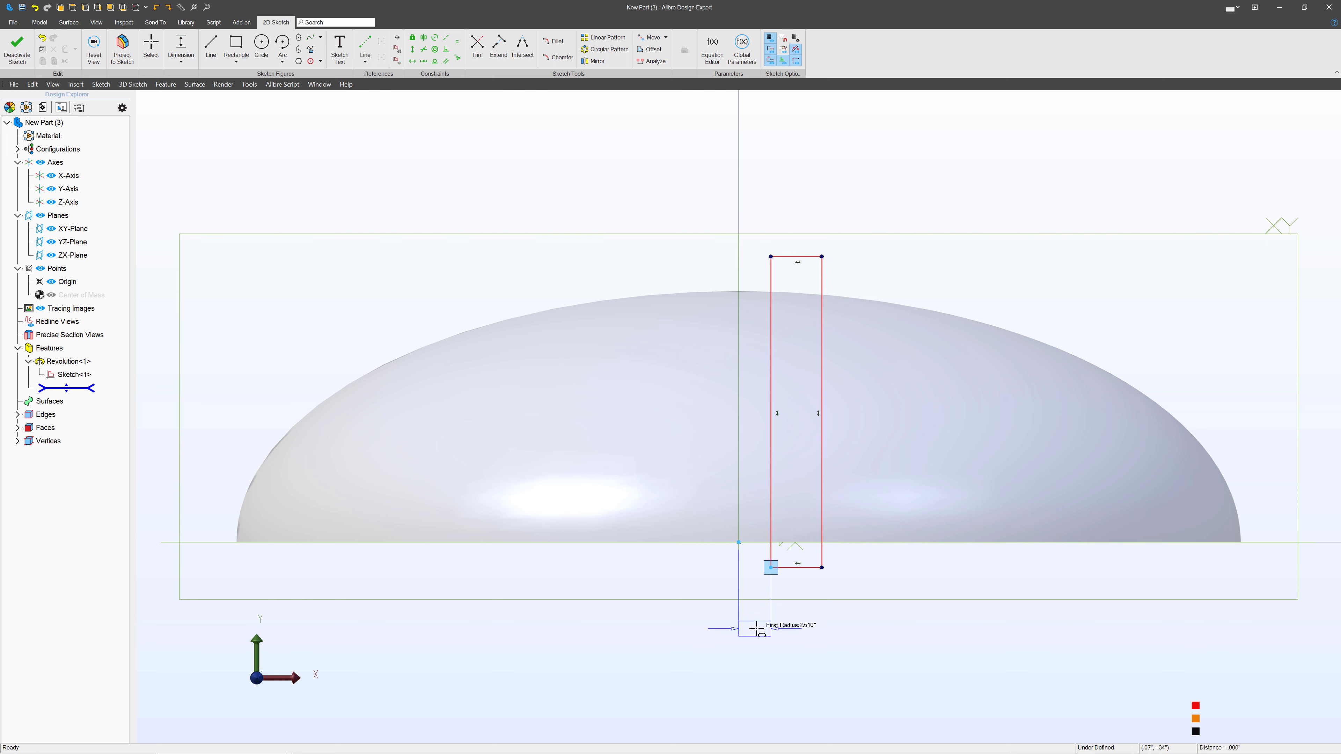
click(811, 609)
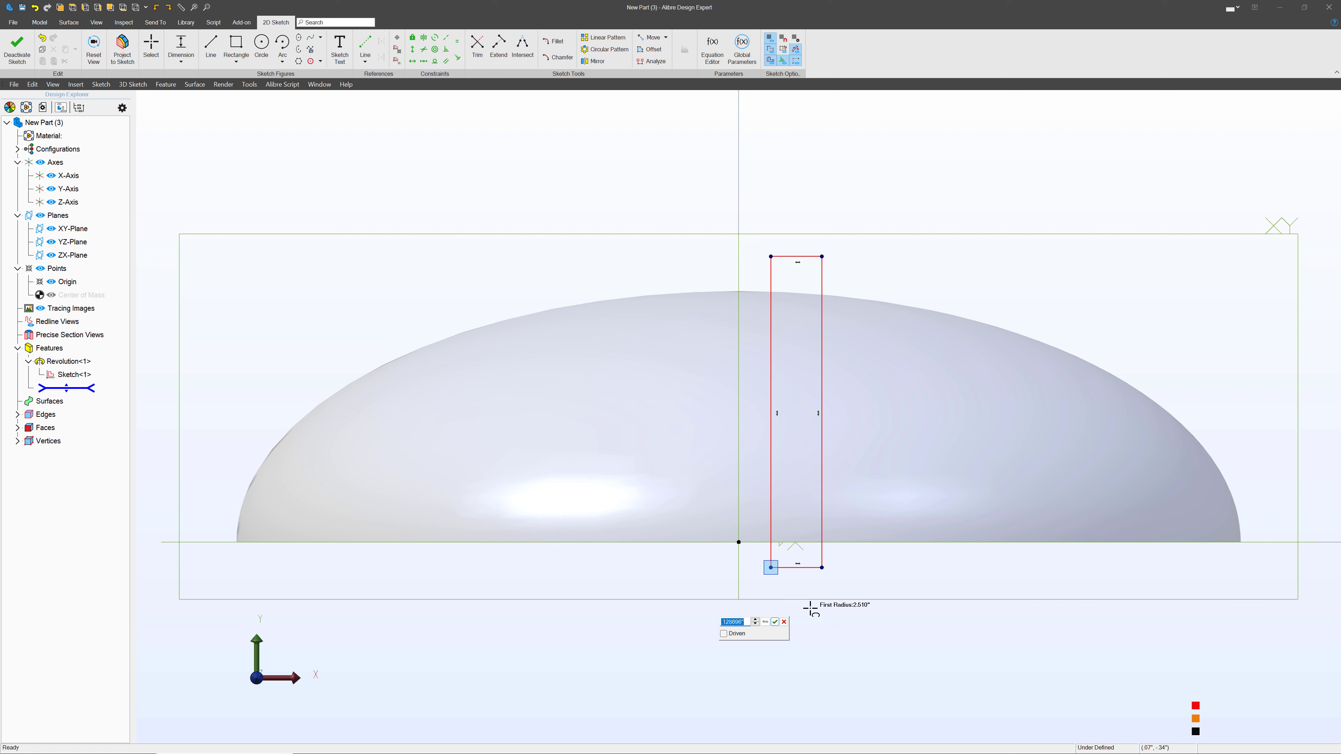
text(.04)
key(Return)
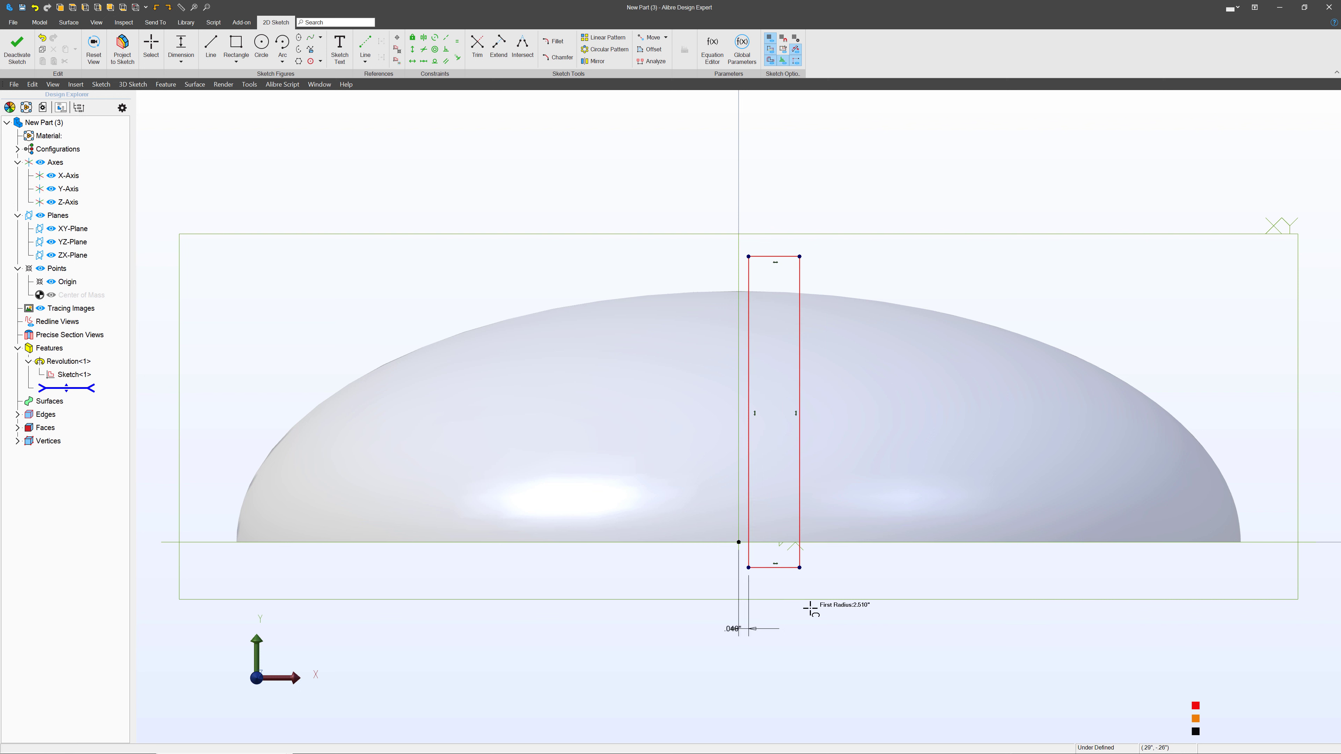
Dimension the rectangle's width to 0.04 inch.
click(748, 567)
click(800, 567)
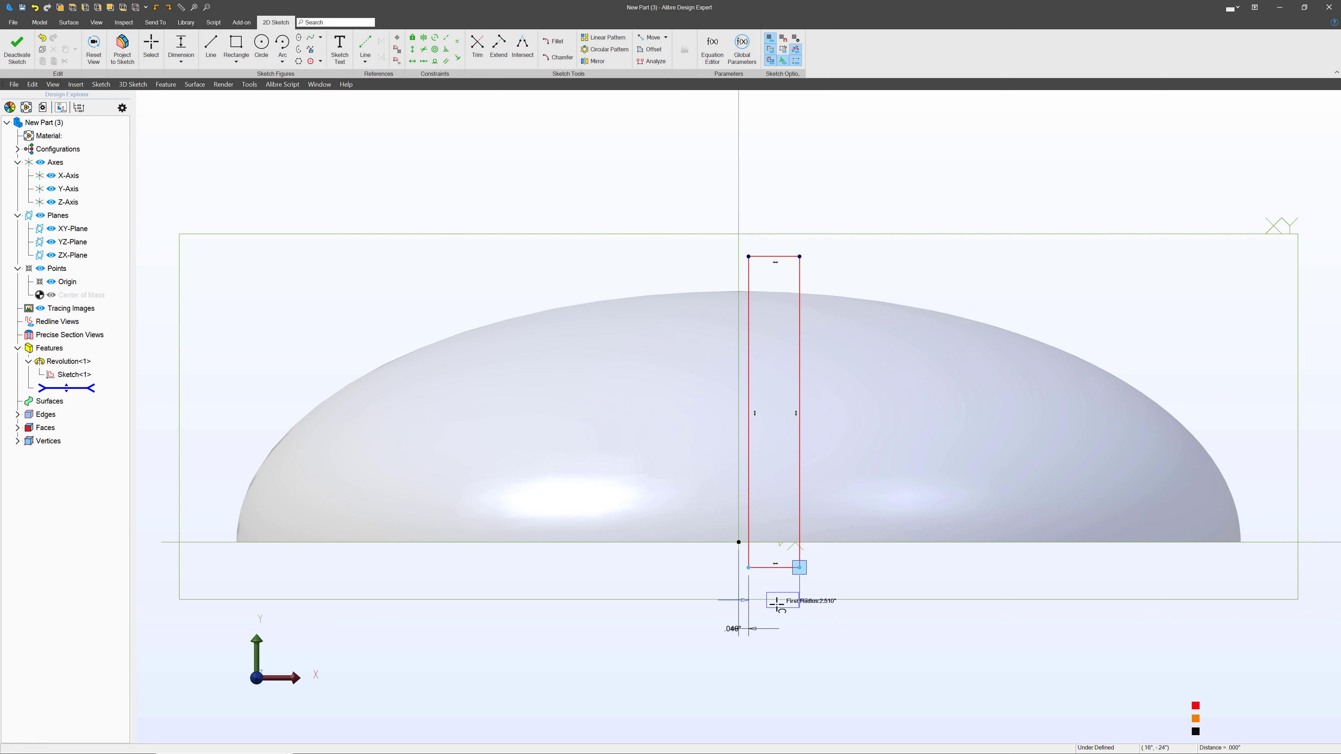
click(770, 609)
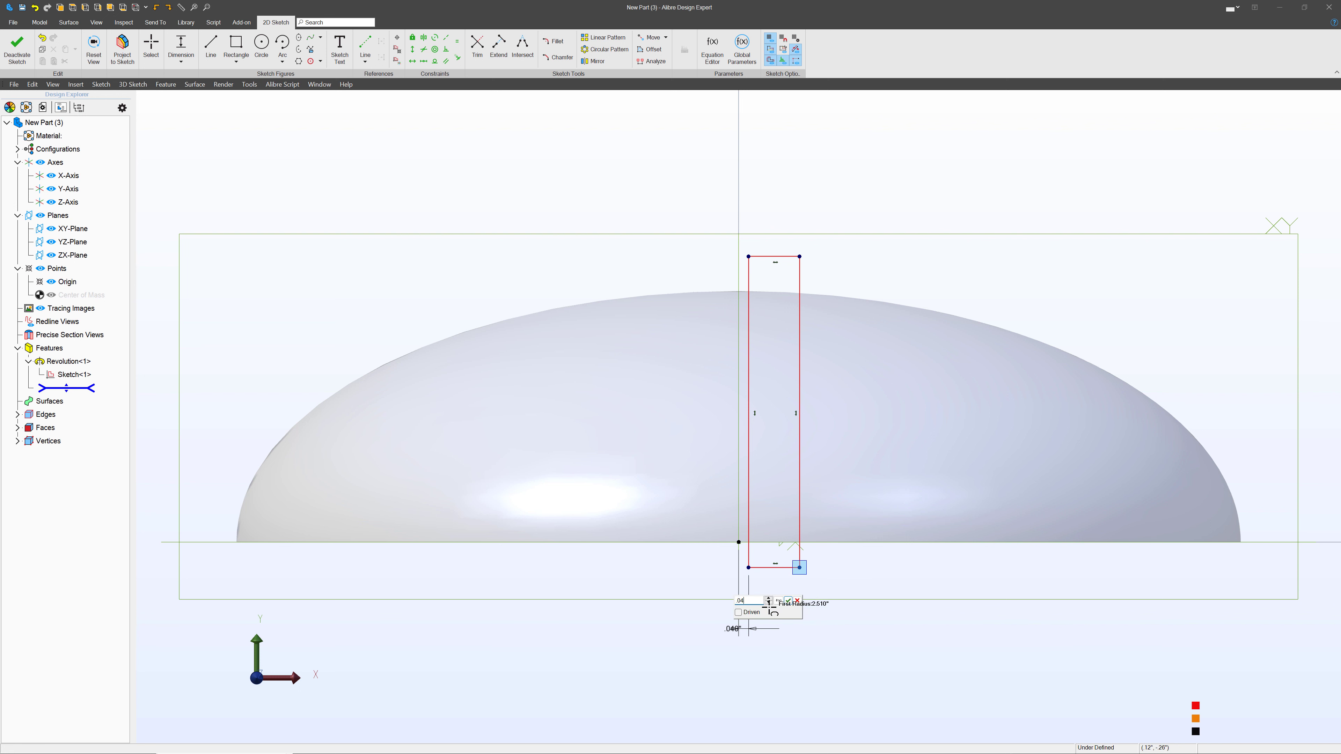
text(.04)
key(Return)
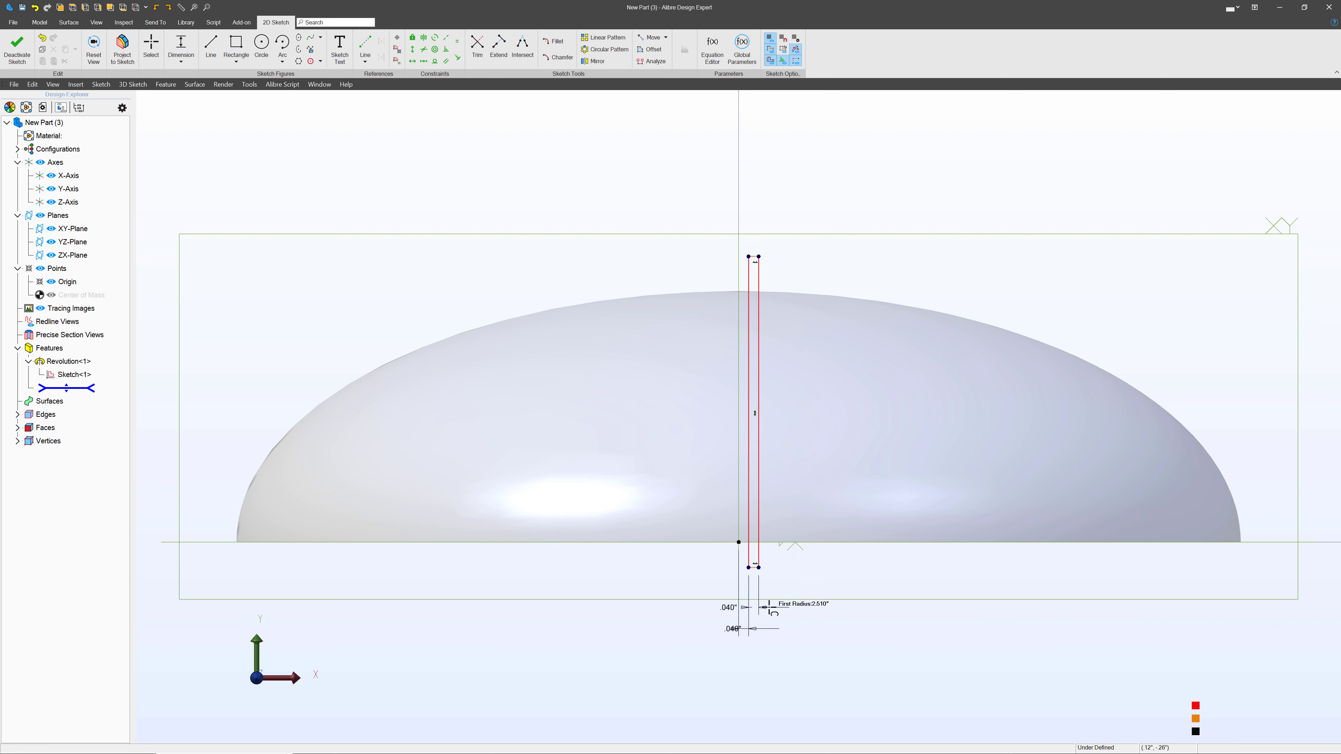
Dimension the rectangle's lower edge 0.1 inch below the origin, dimension its height, and finish the sketch.
click(738, 542)
click(748, 567)
click(683, 564)
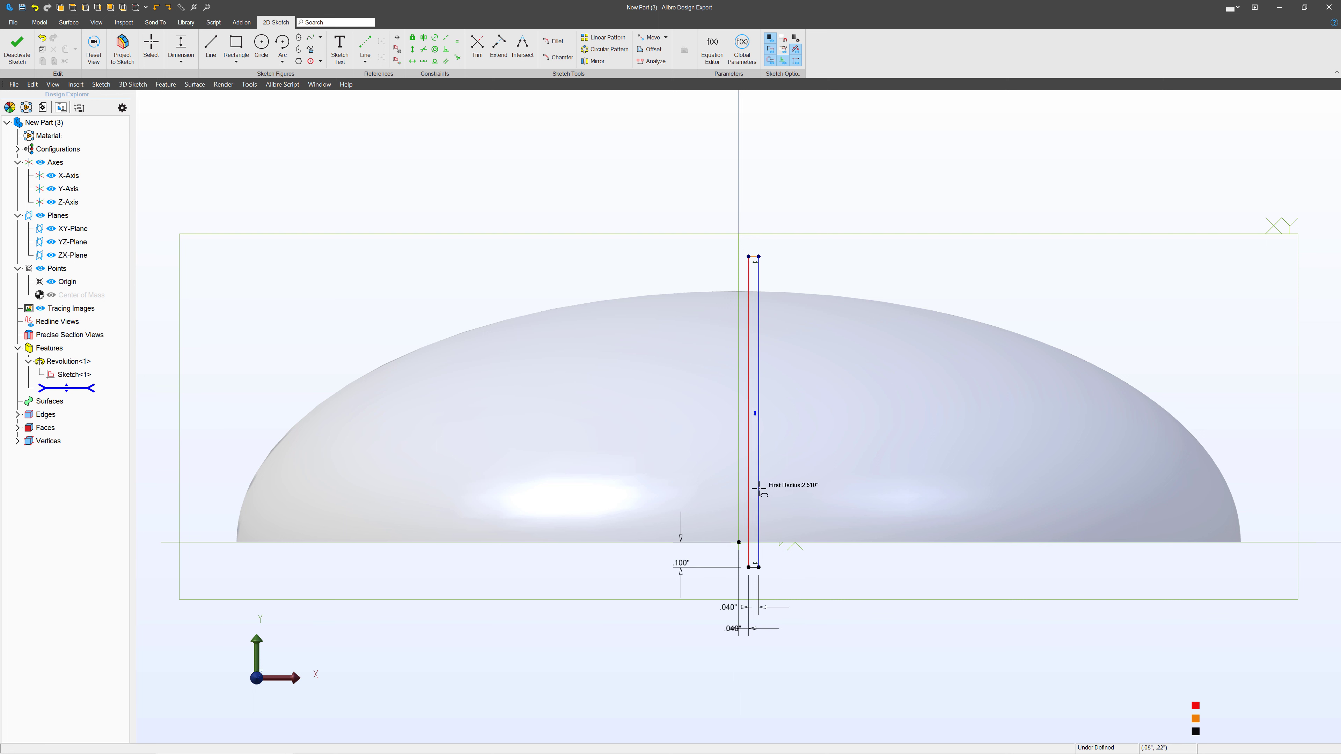
click(759, 461)
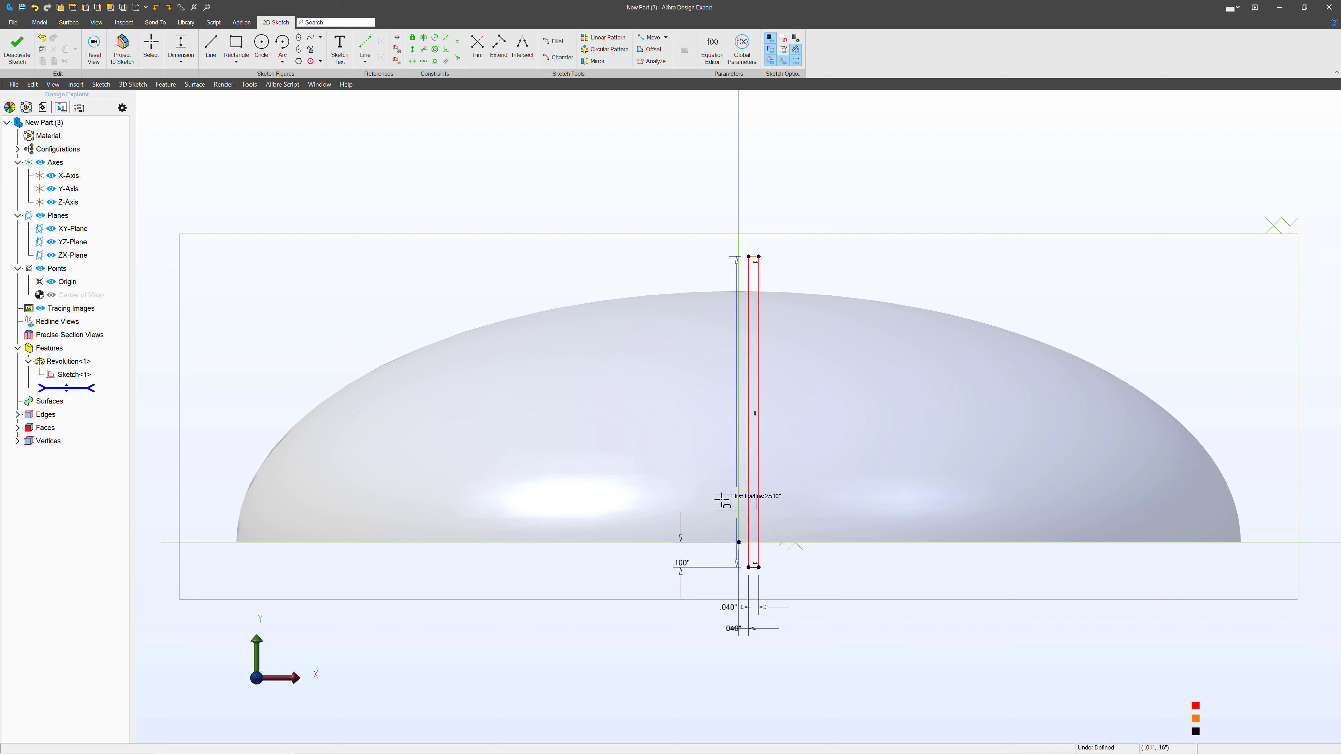
click(677, 491)
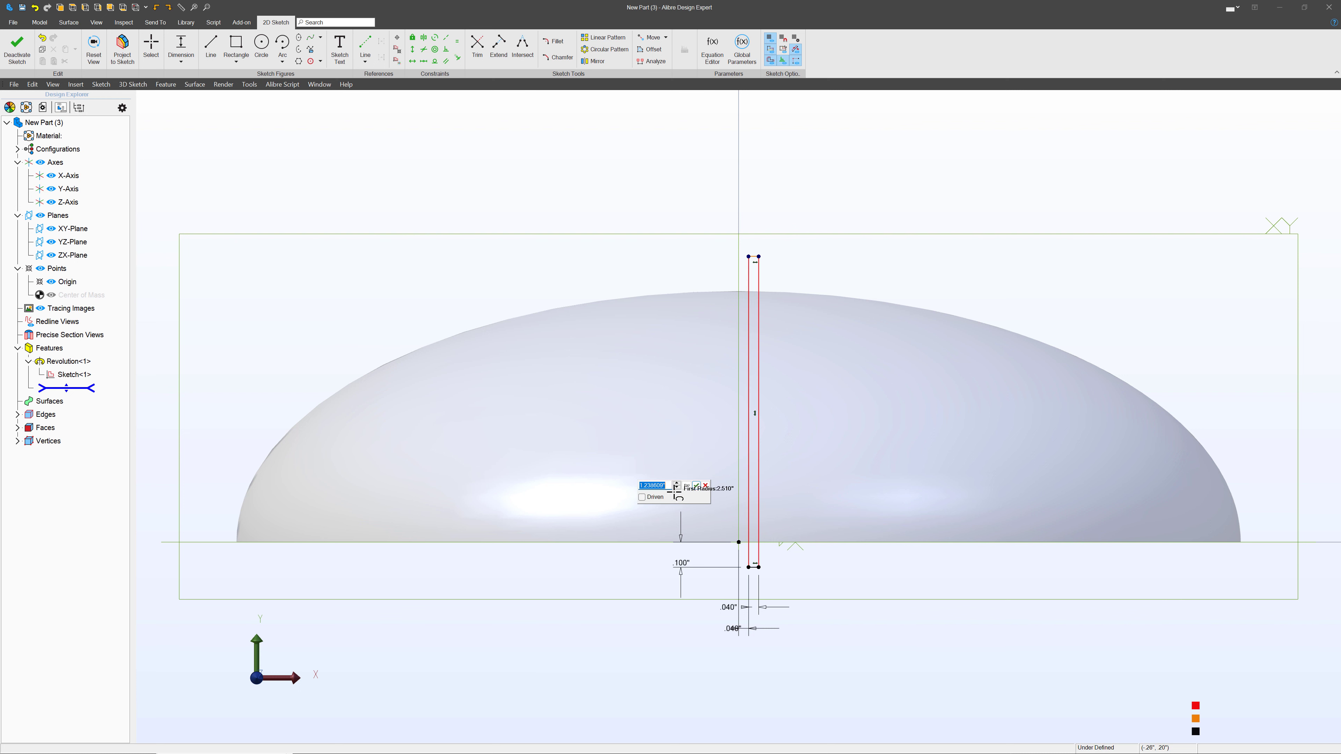
key(Return)
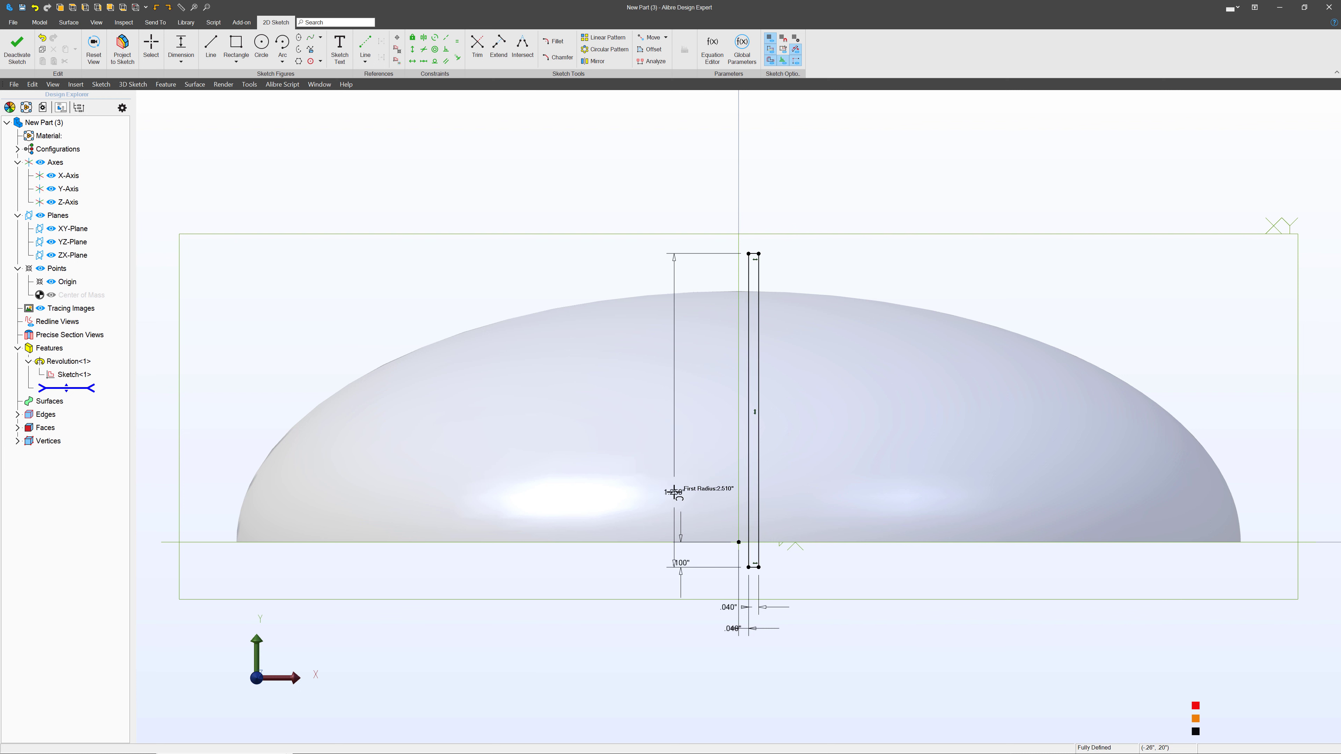
click(16, 48)
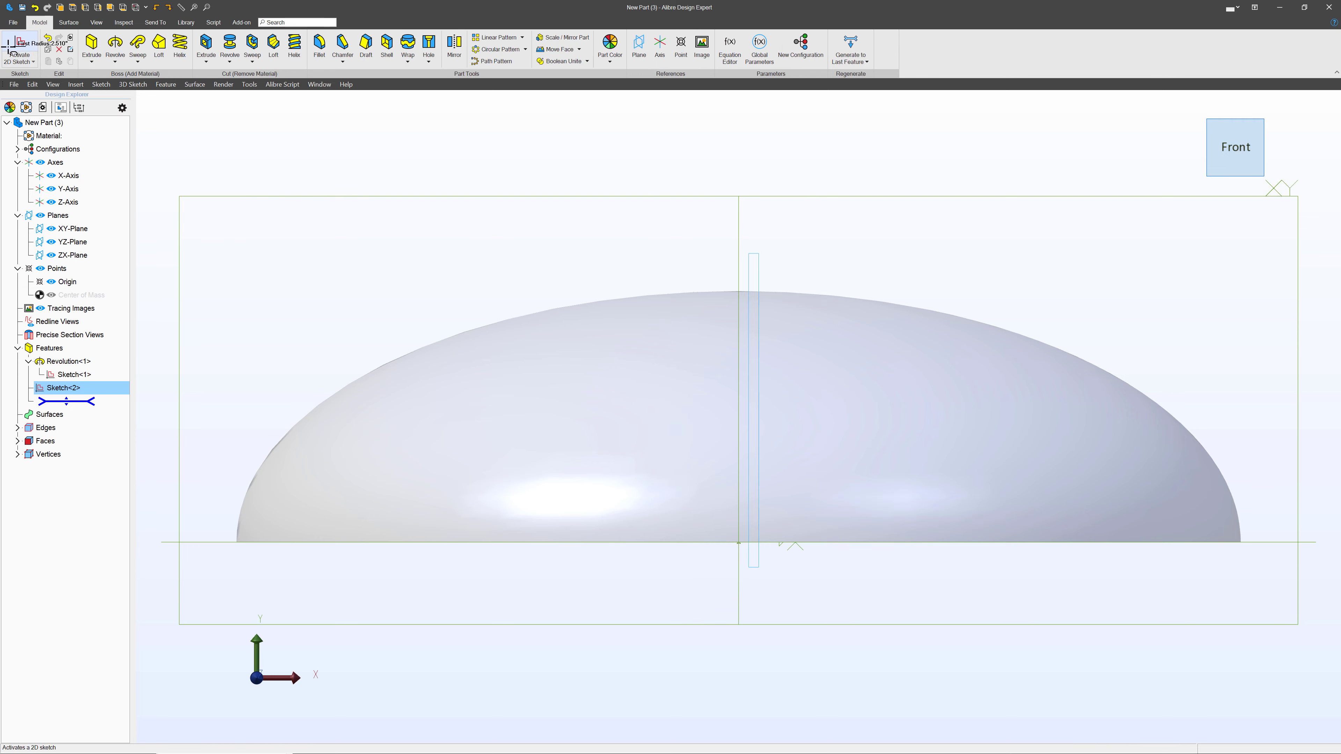
Set up a spiral helical cut of the narrow rectangle sketch about the Y-axis with 20 revolutions and a 0.250 inch pitch.
click(294, 48)
middle_drag(815, 393, 805, 401)
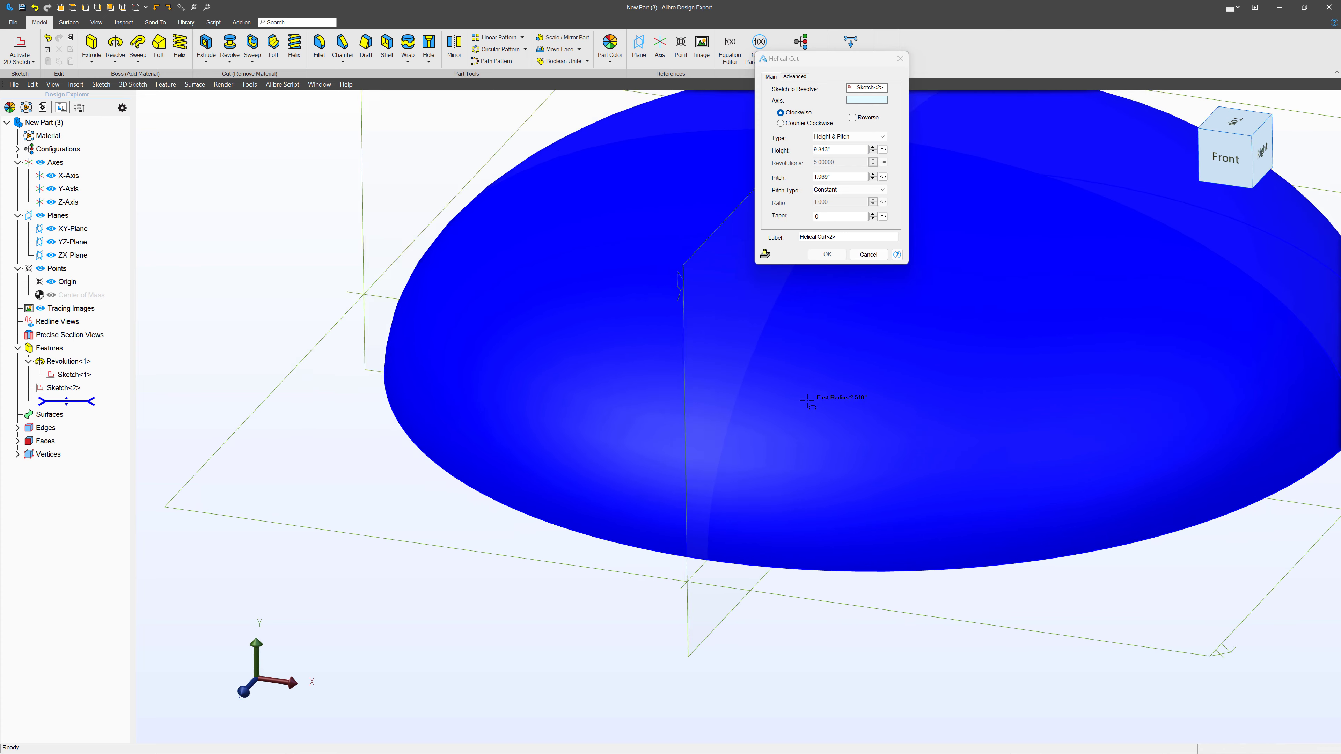
scroll(371, 554, down, 3)
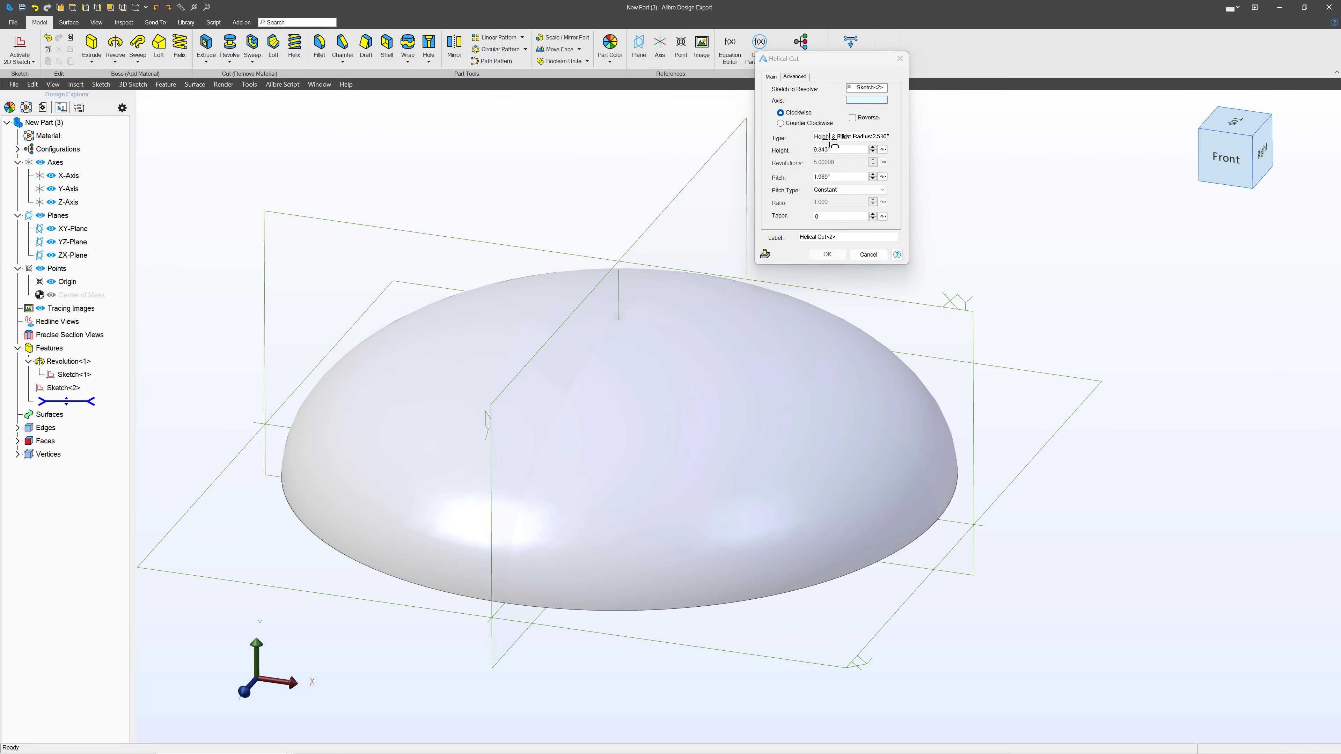
click(829, 142)
click(835, 160)
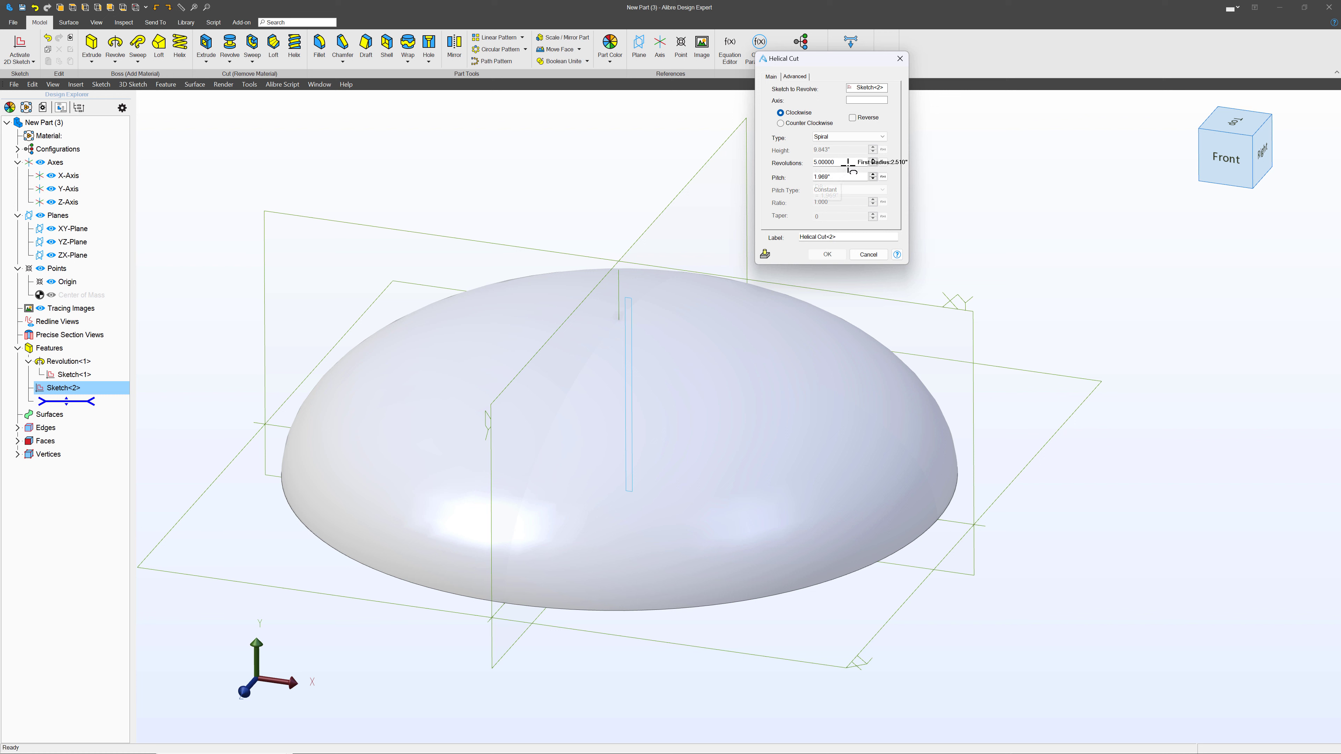
drag(849, 161, 753, 159)
key(Tab)
click(859, 99)
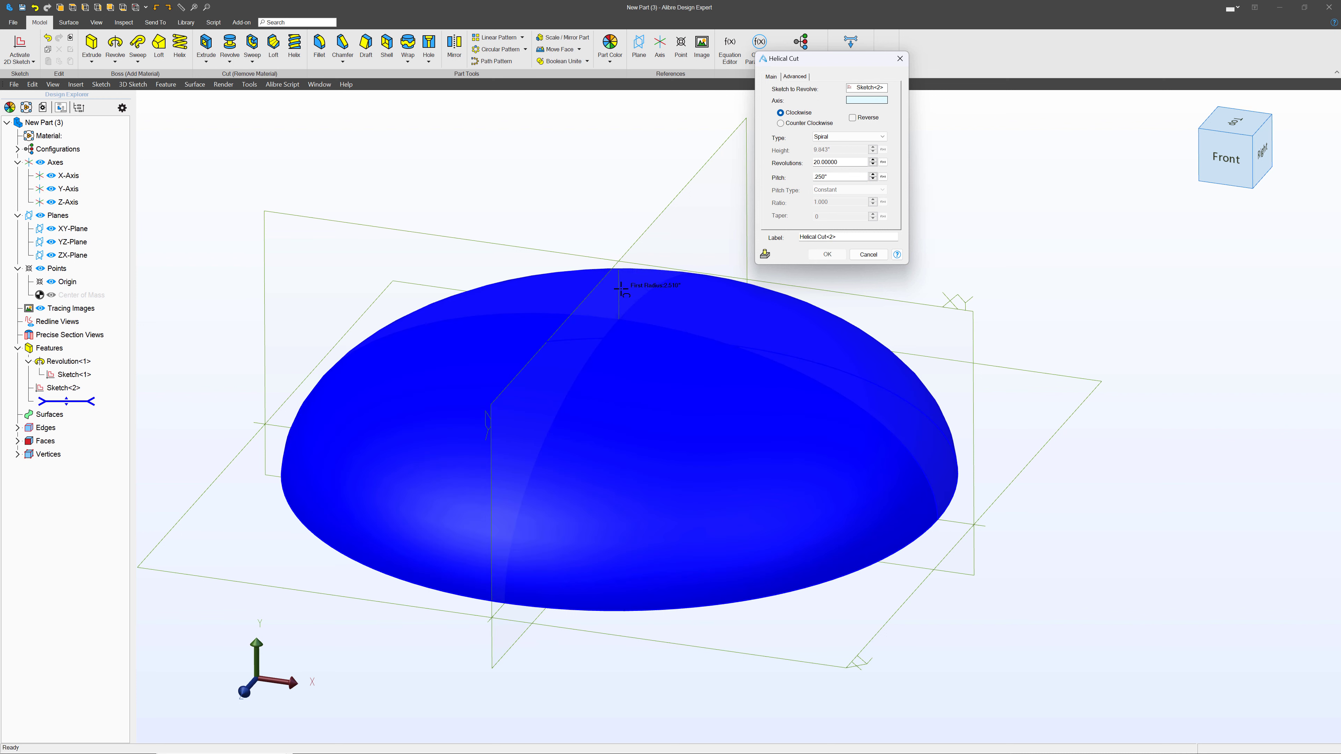
click(619, 288)
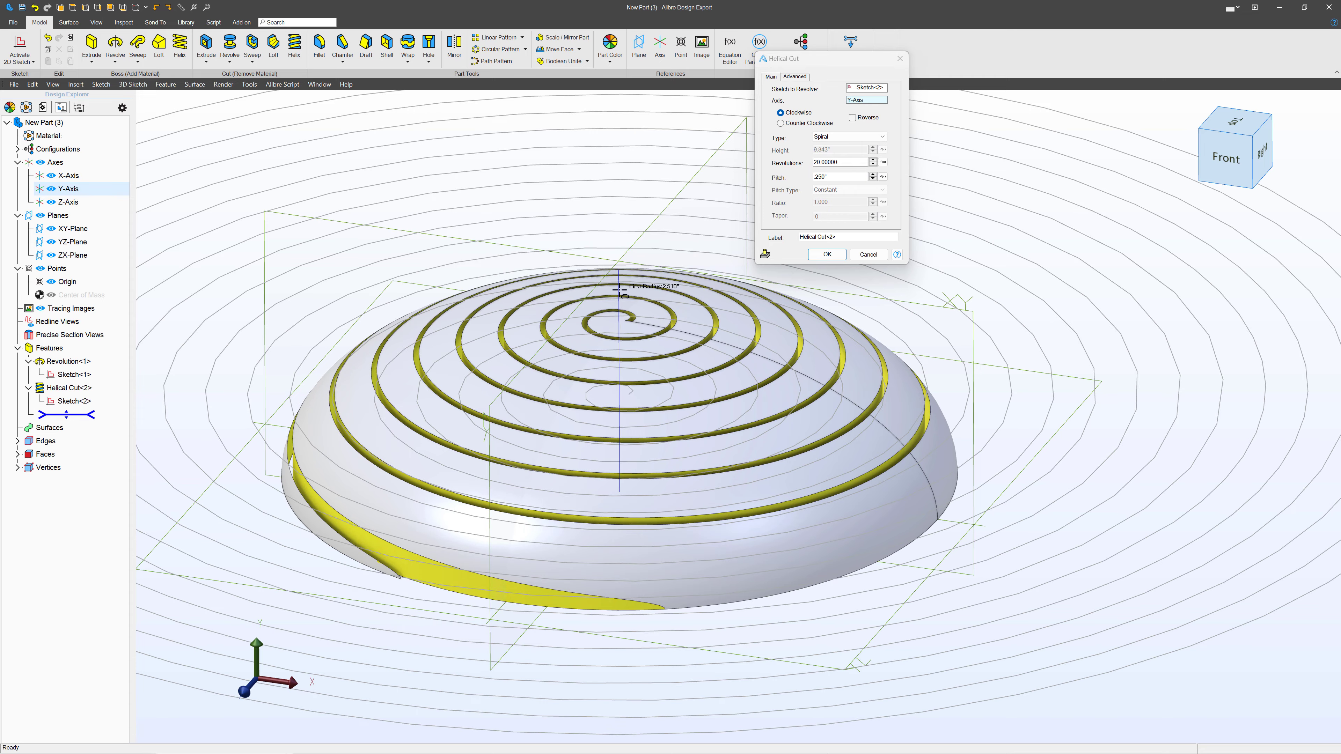
Set the spiral cut's pitch to 0.125 inch and complete the cut.
mouse_move(611, 334)
middle_down()
mouse_move(613, 362)
mouse_move(612, 348)
middle_up()
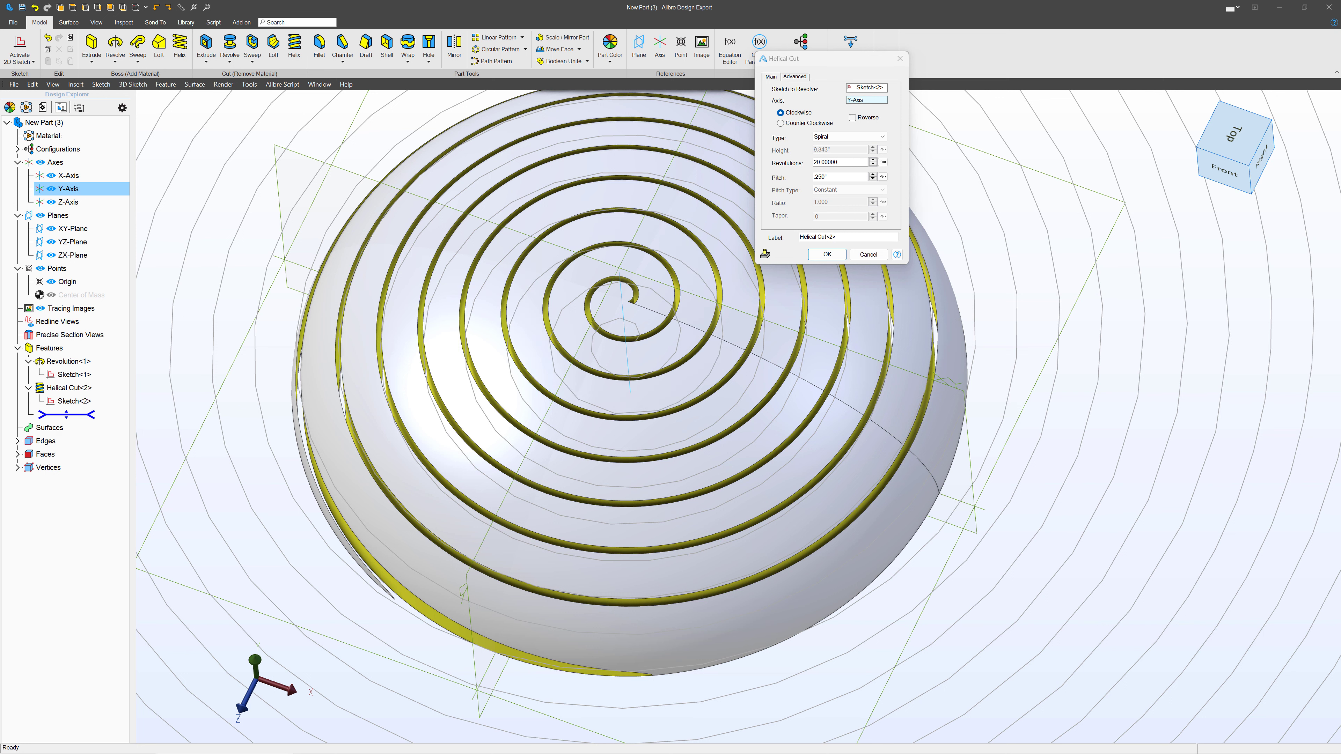
click(844, 176)
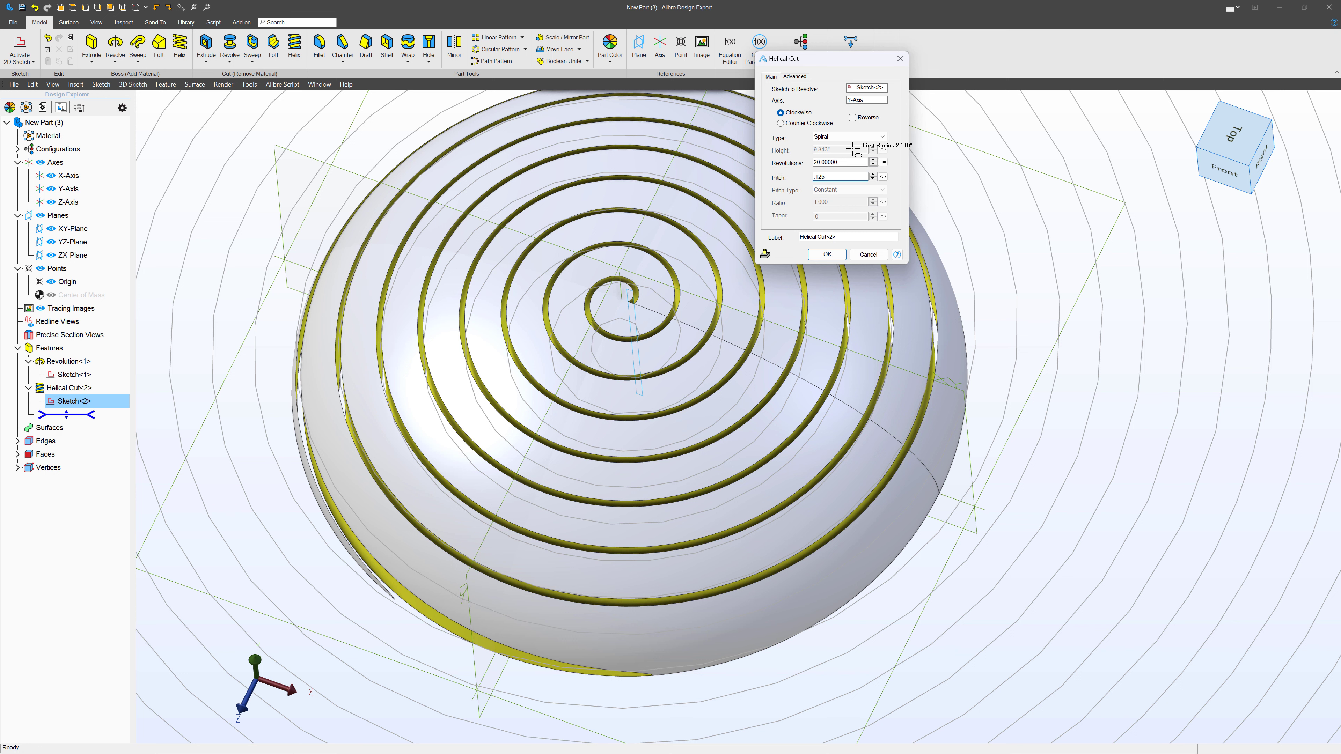
click(854, 162)
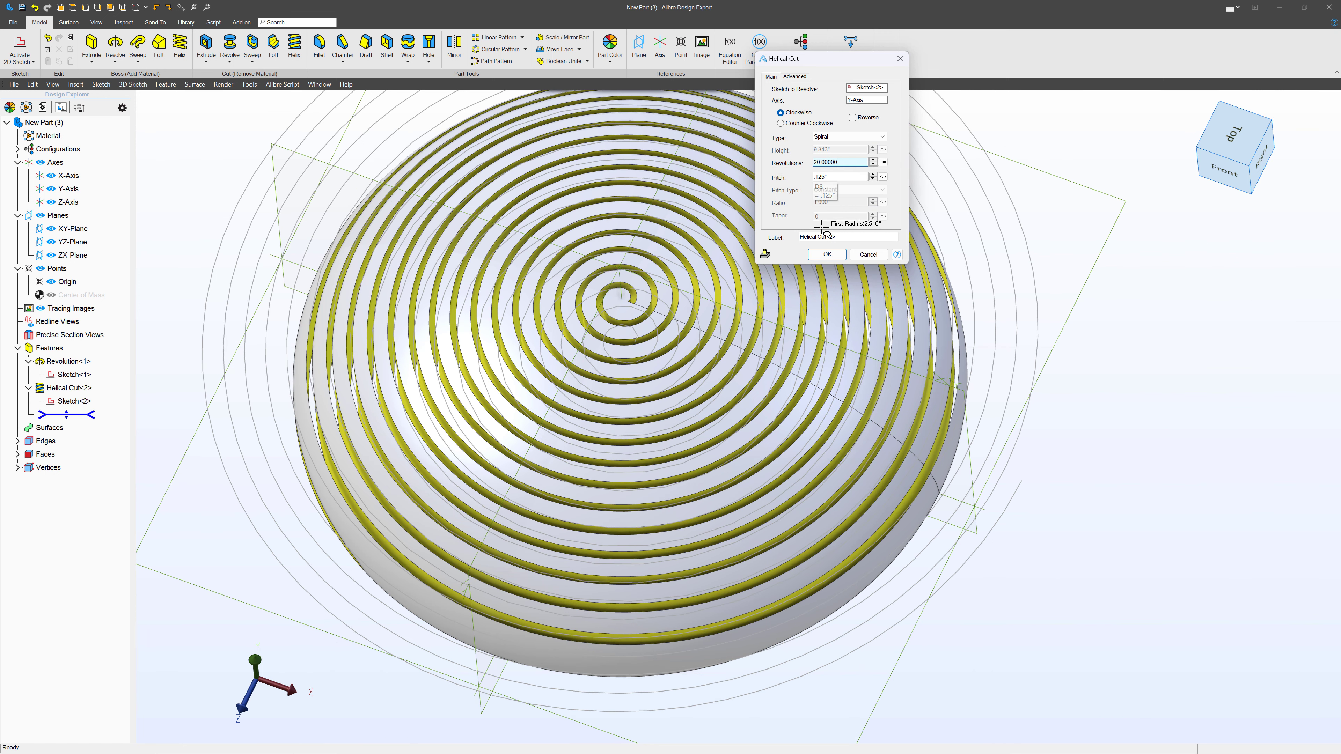
click(826, 254)
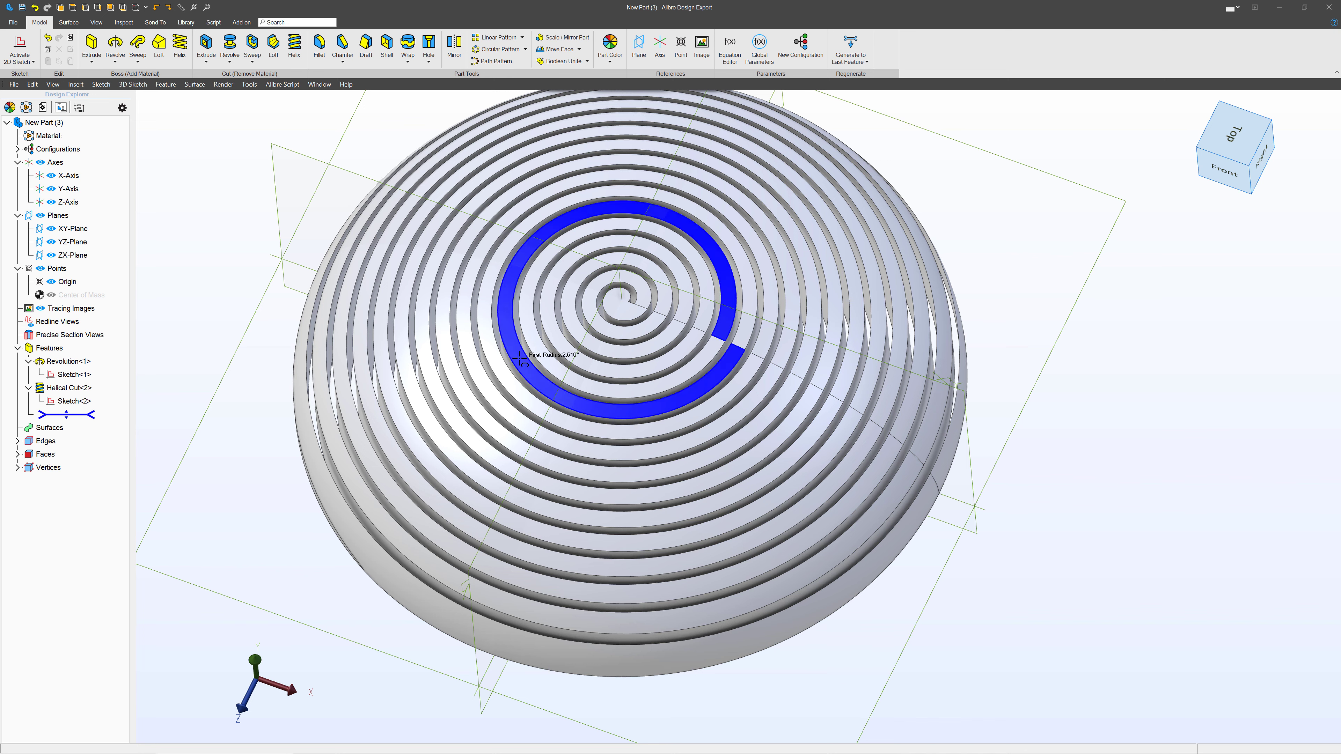
Scale the spiral-cut dome non-uniformly about the origin with a Z factor of 1.5, keeping X and Y at 1.
scroll(480, 428, down, 3)
mouse_move(479, 428)
middle_down()
mouse_move(492, 416)
mouse_move(470, 421)
middle_up()
scroll(623, 386, up, 3)
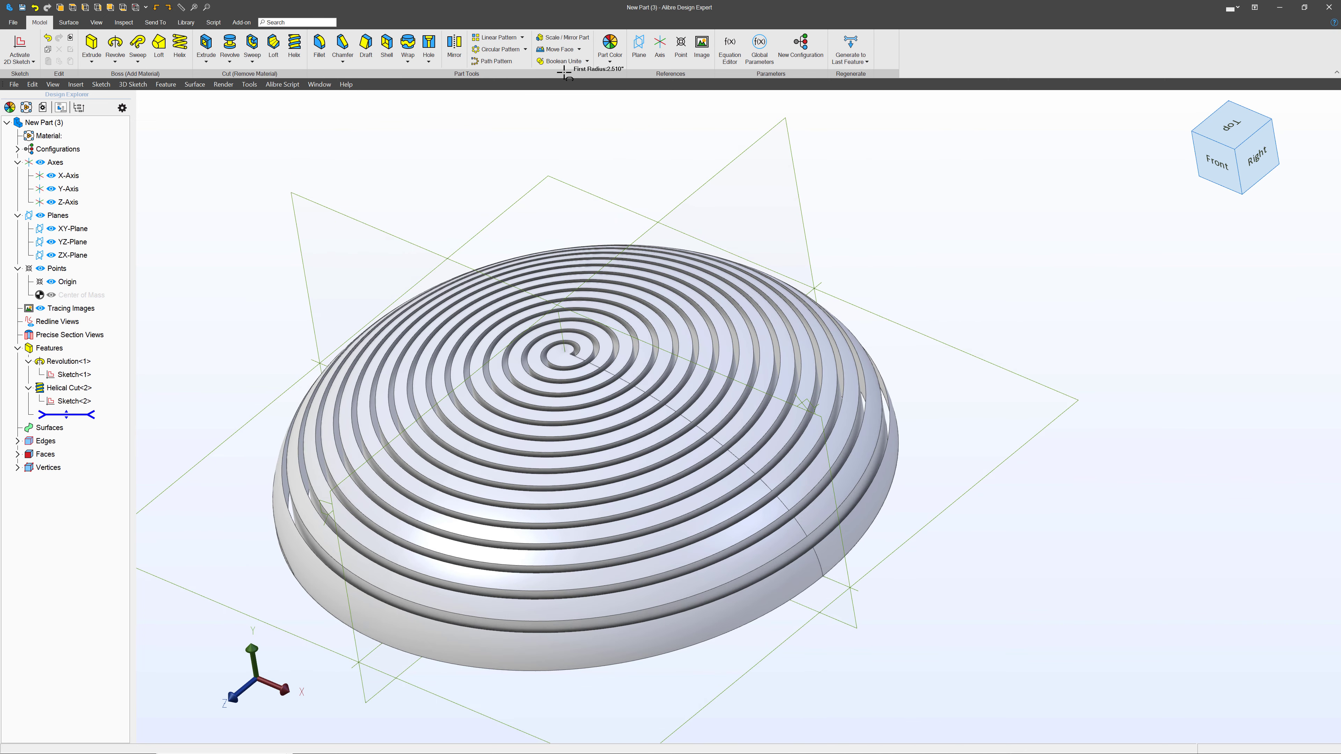
click(571, 39)
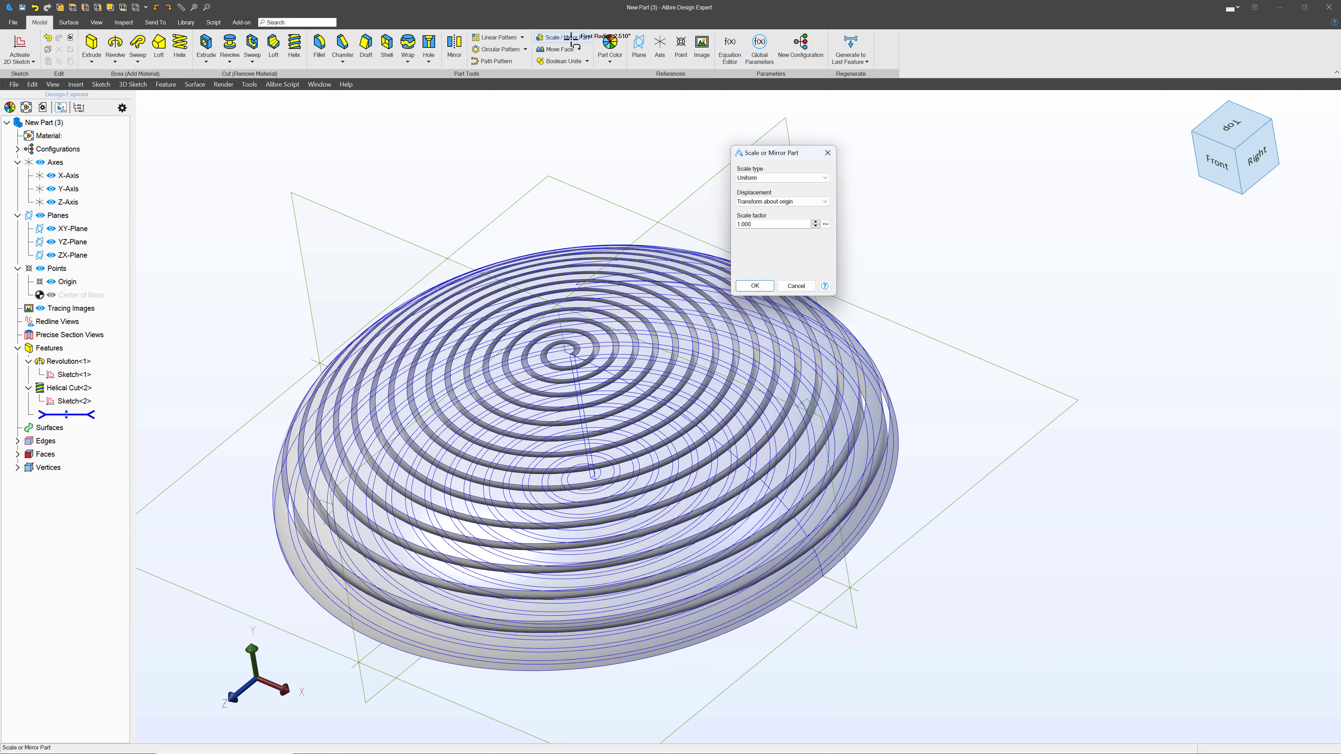
click(781, 177)
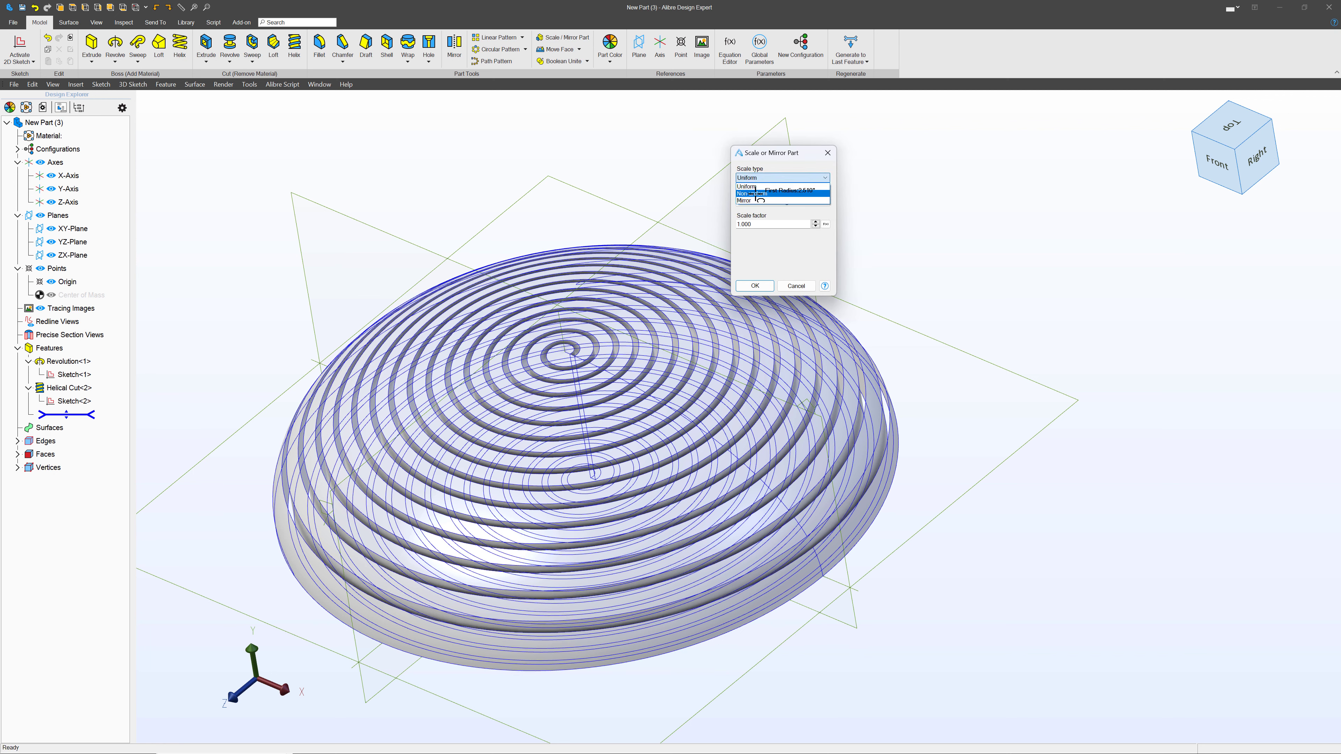
click(765, 191)
click(772, 269)
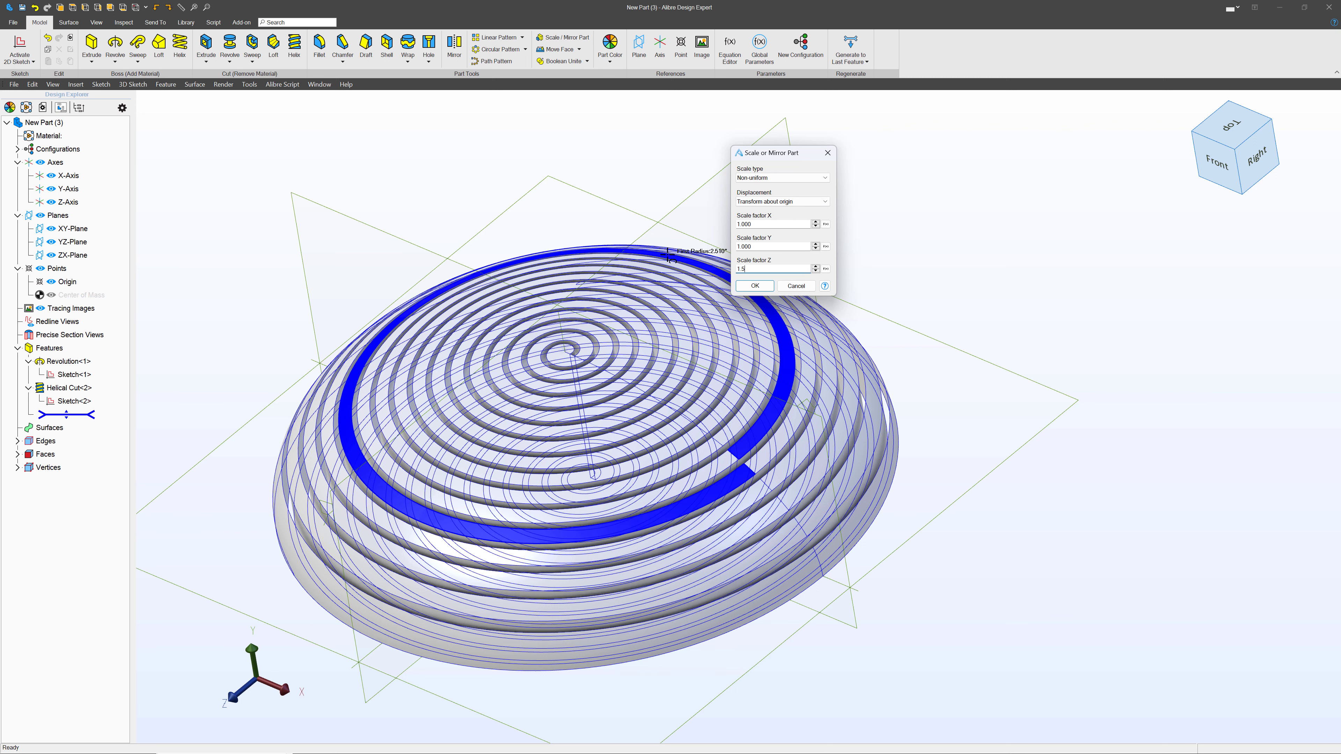
key(Return)
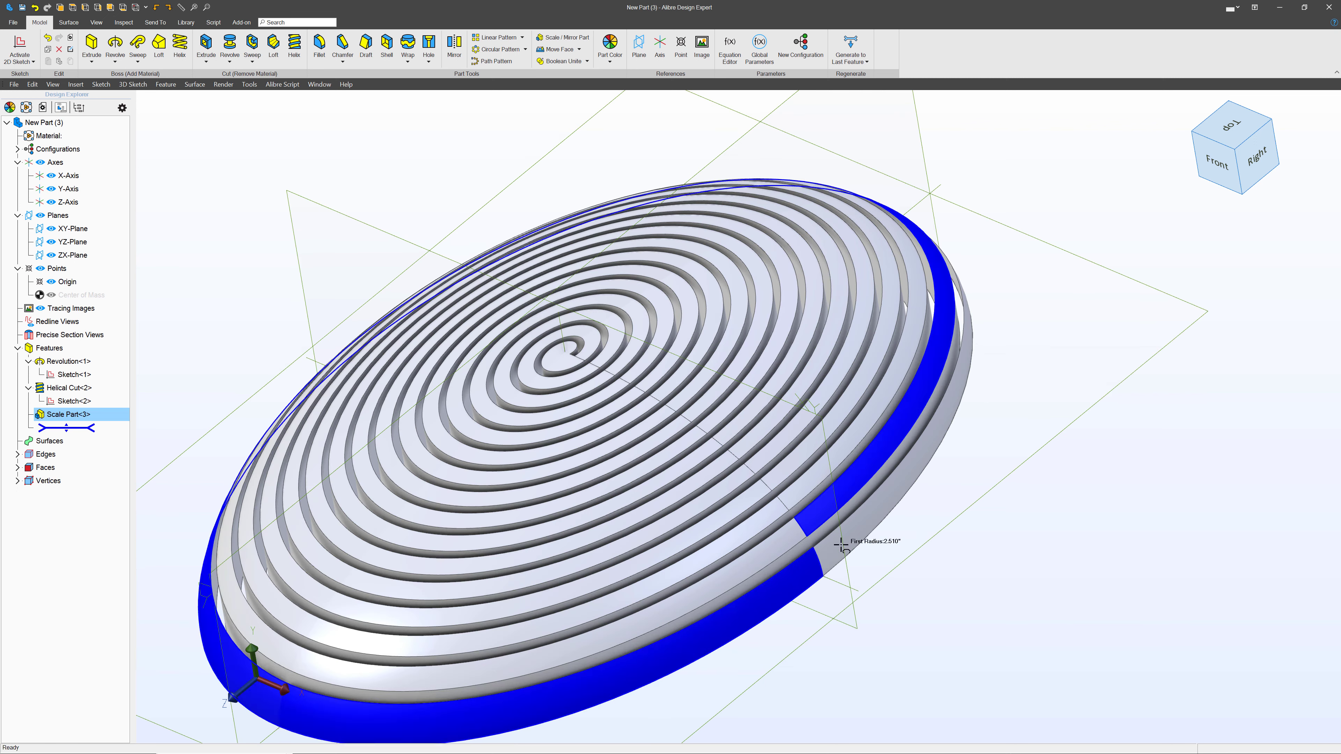
Delete the flat underside face of the scaled dome to turn the solid into a surface body.
middle_drag(917, 560, 758, 454)
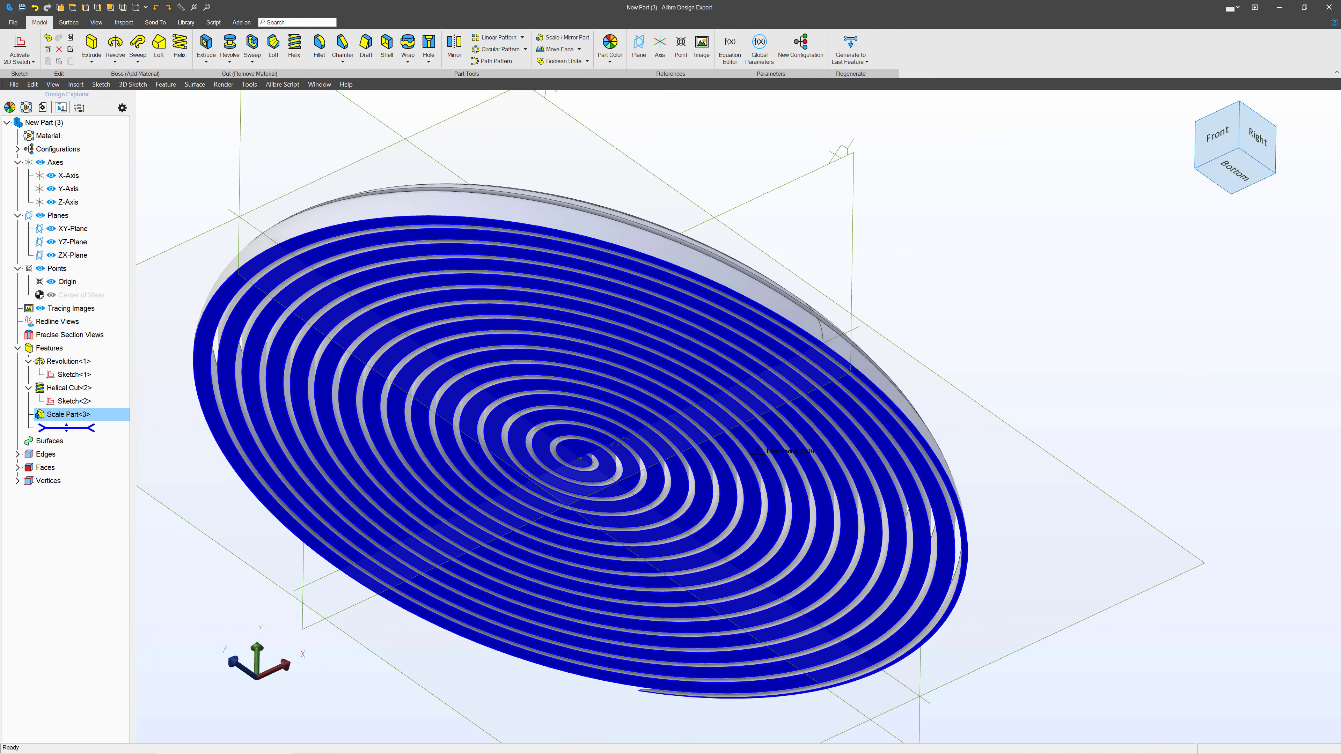
click(757, 454)
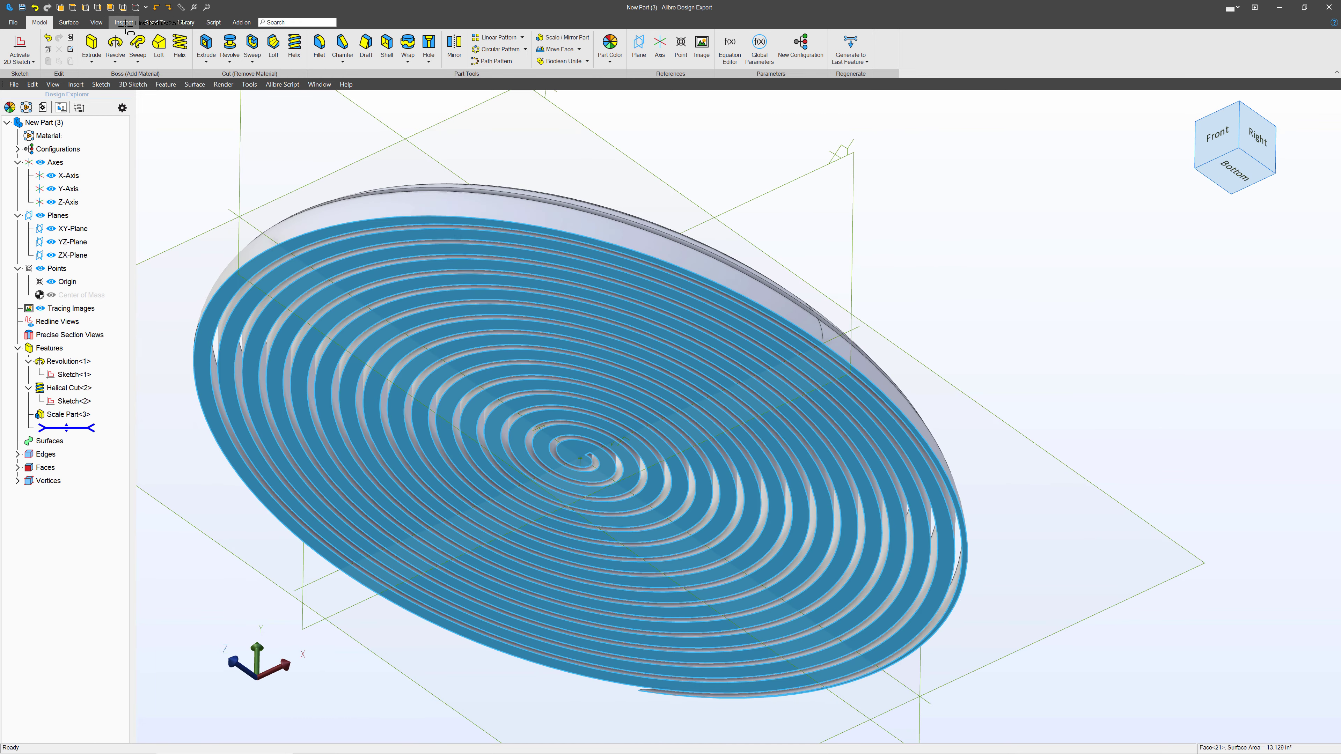
click(69, 22)
click(266, 45)
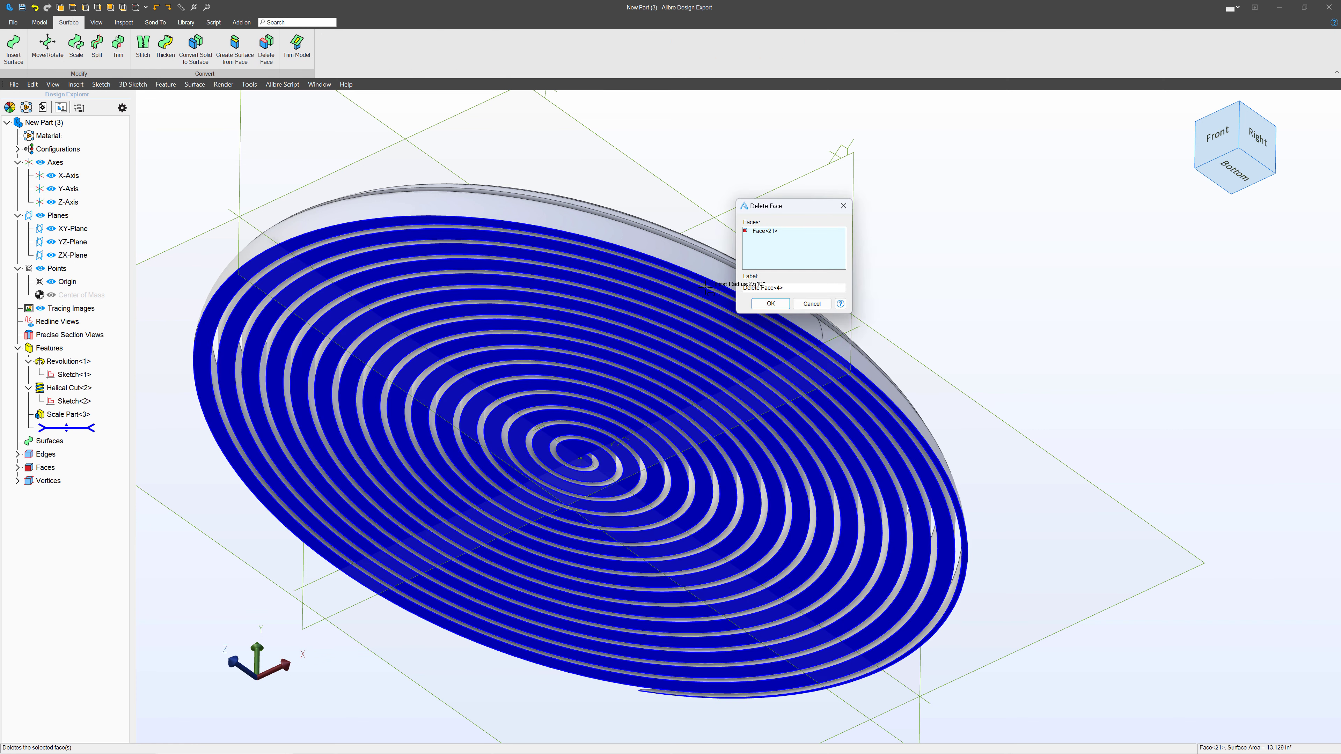
click(770, 302)
Examine the grooved surface body and the edges of its innermost spiral turns.
middle_drag(686, 311, 691, 330)
click(859, 440)
scroll(858, 441, down, 3)
scroll(830, 152, up, 3)
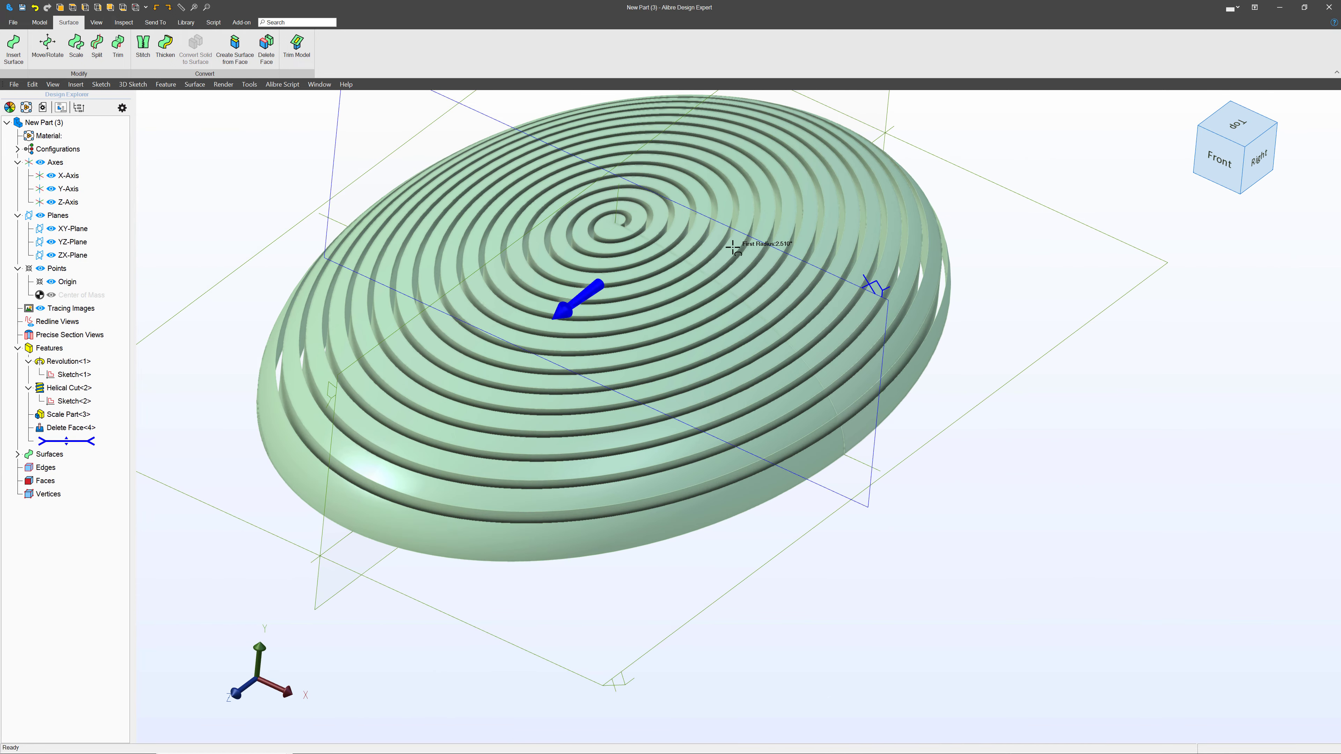
middle_drag(732, 264, 724, 263)
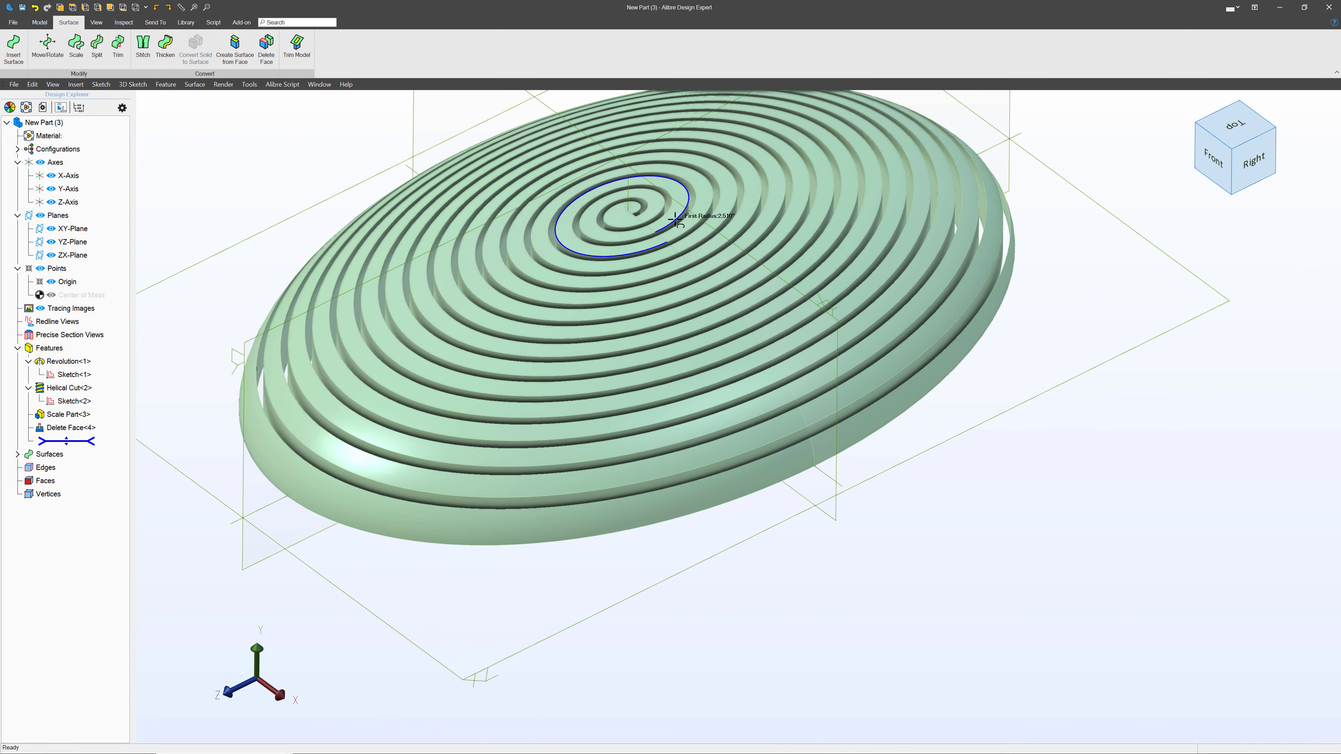
middle_drag(680, 219, 785, 335)
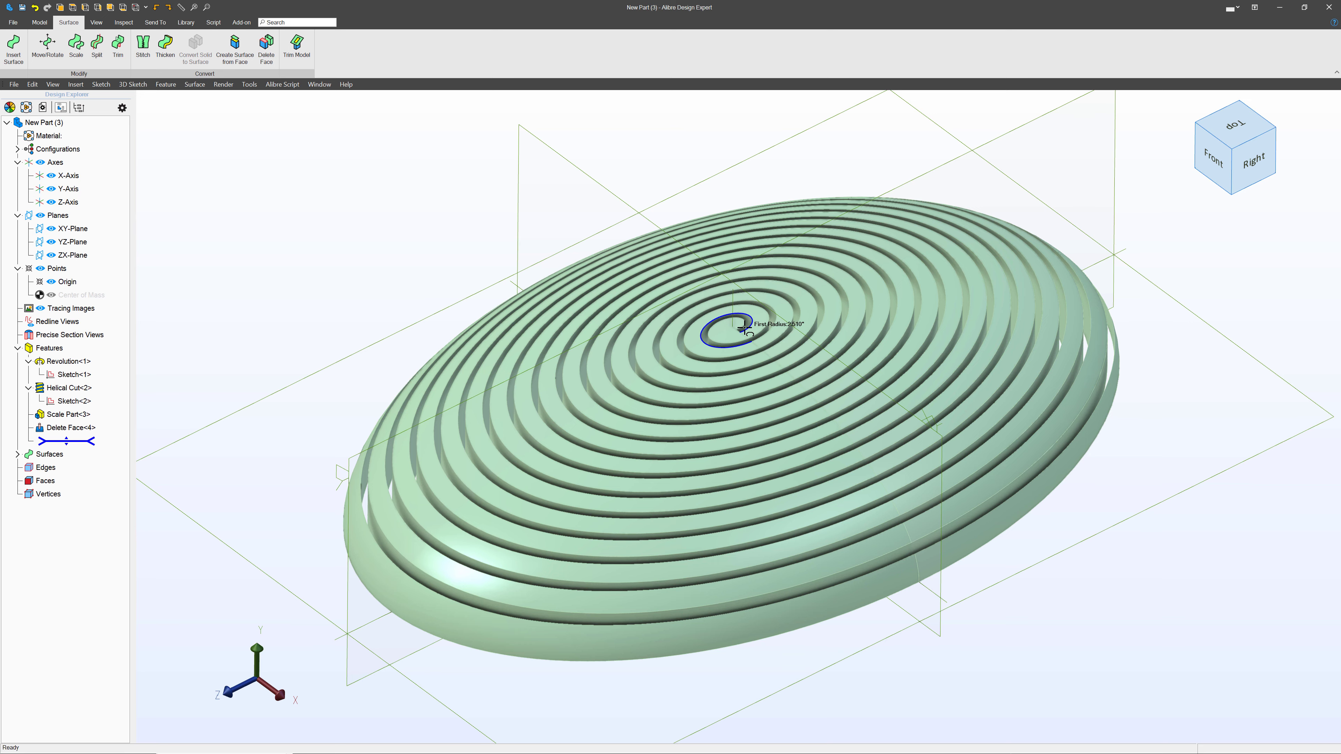
scroll(745, 328, up, 2)
scroll(745, 327, up, 3)
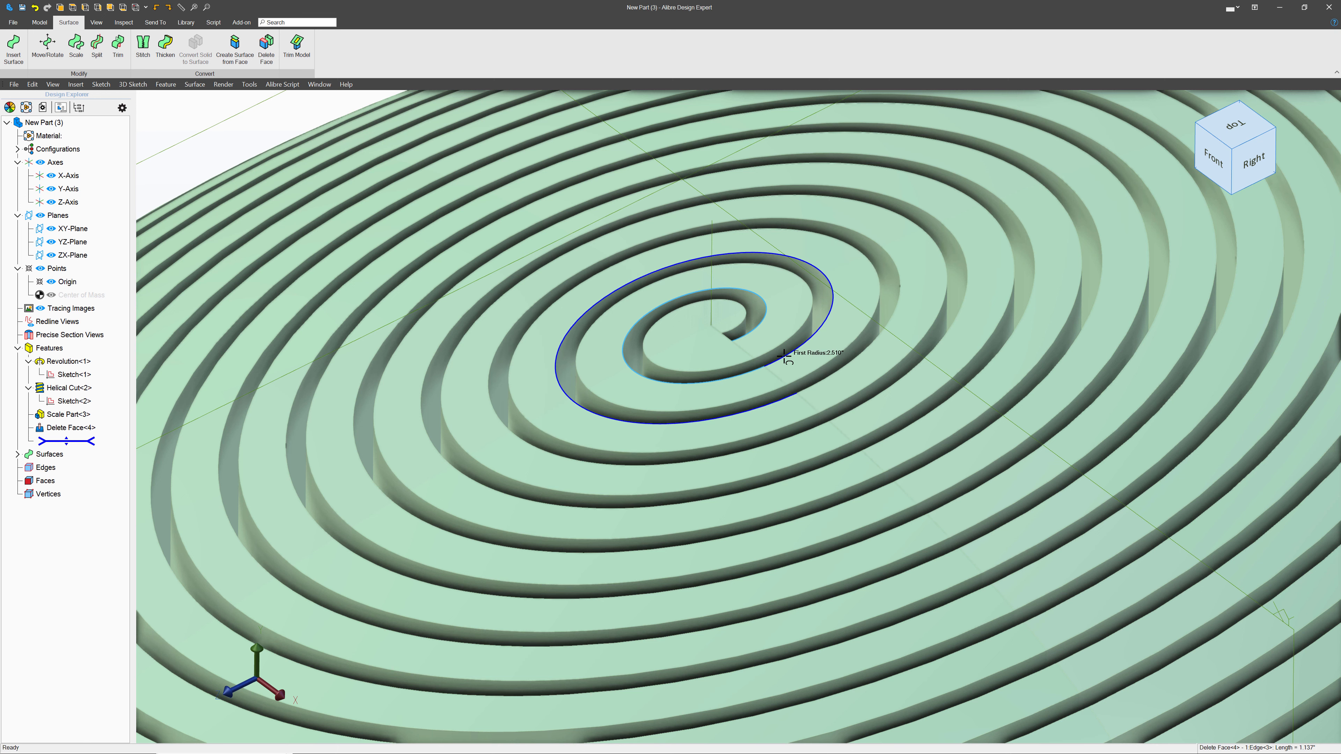
scroll(784, 357, down, 5)
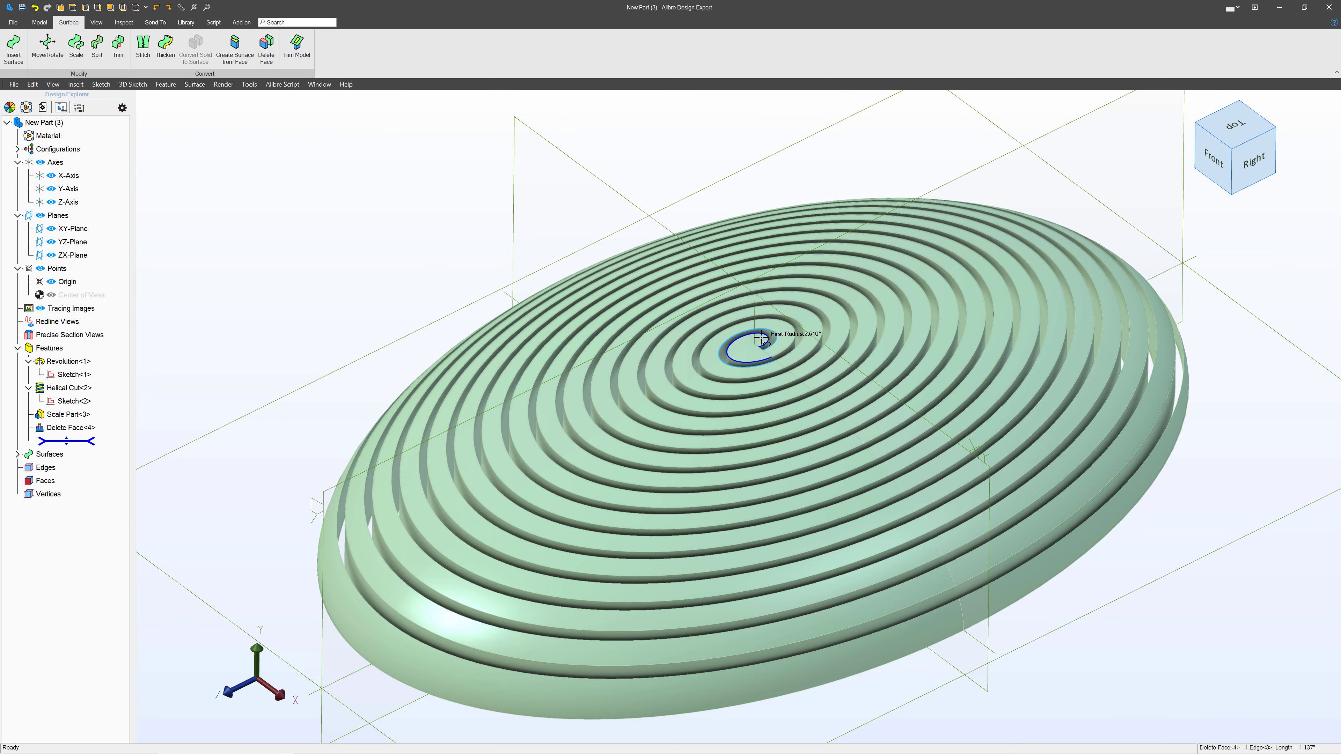
click(765, 325)
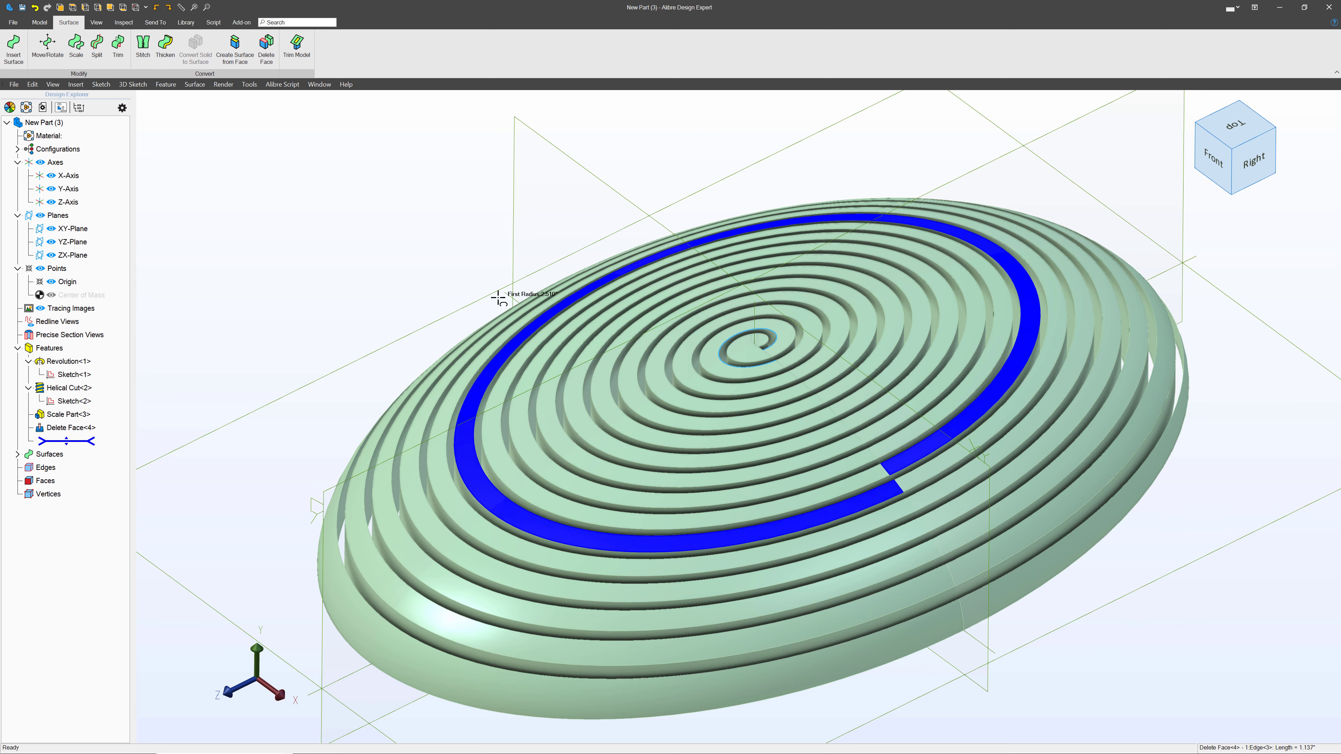
click(428, 272)
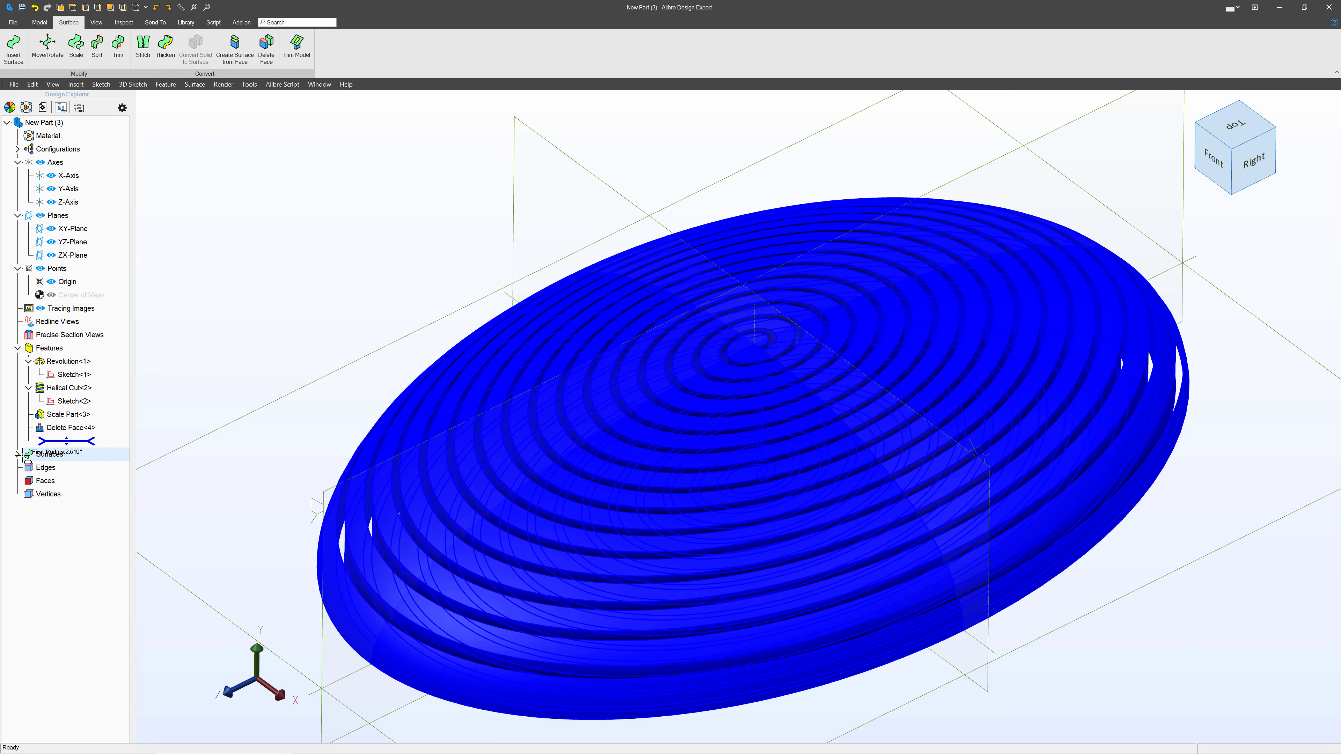
Hide the grooved surface body produced by the face deletion.
click(18, 454)
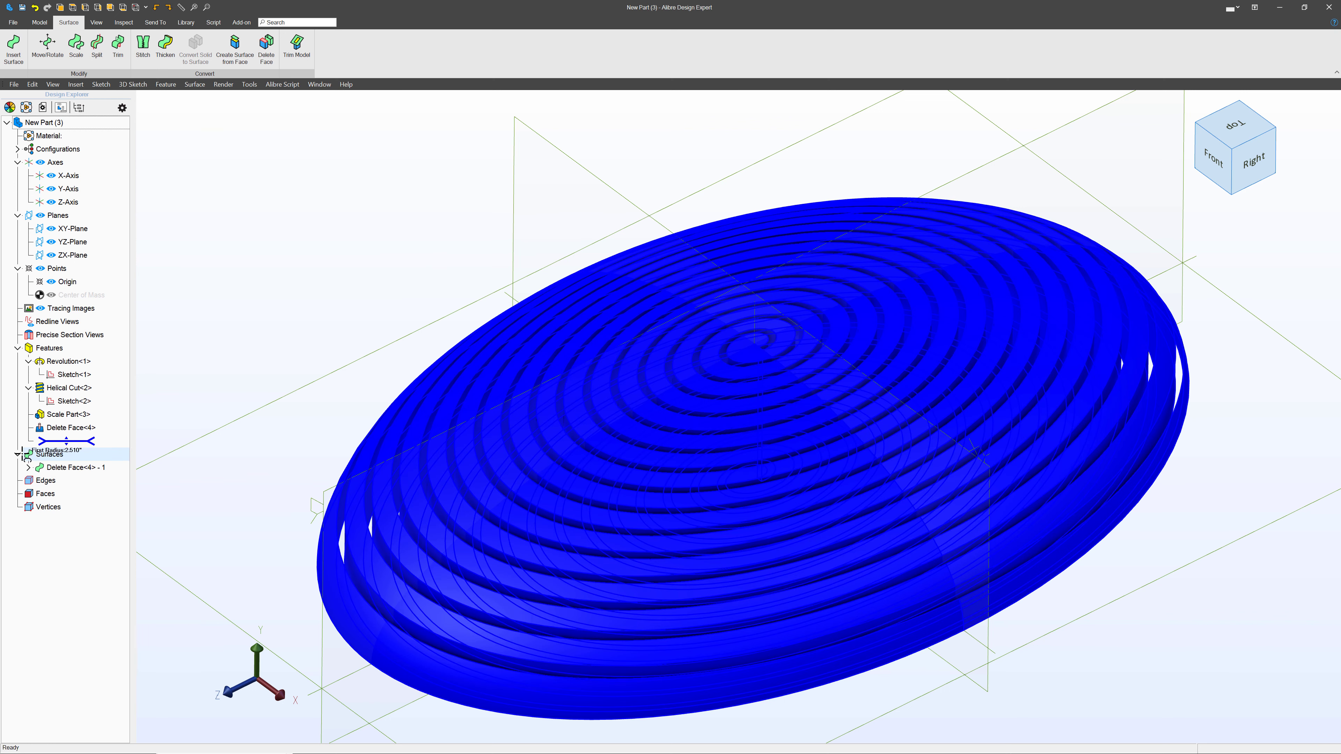
right_click(80, 468)
click(108, 487)
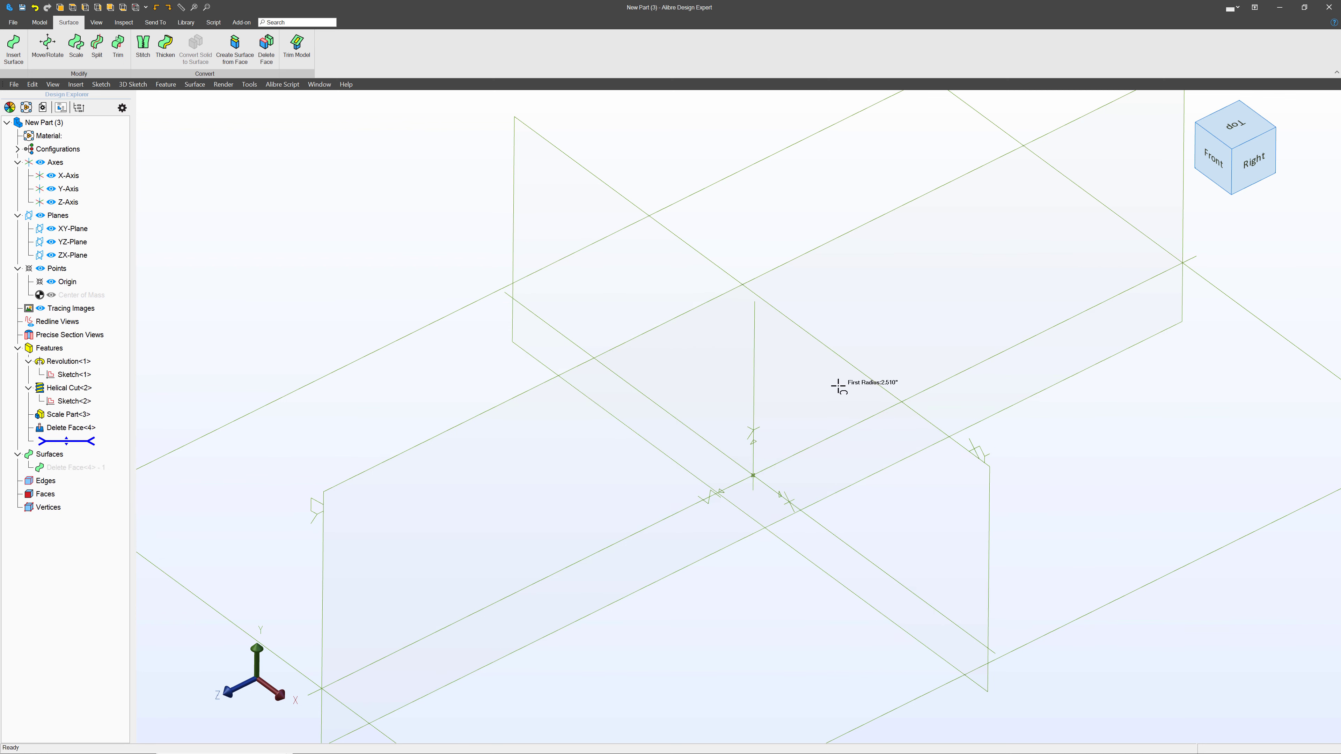
Start a 2D sketch on the XY plane and turn on the display of the part's existing sketches.
click(899, 395)
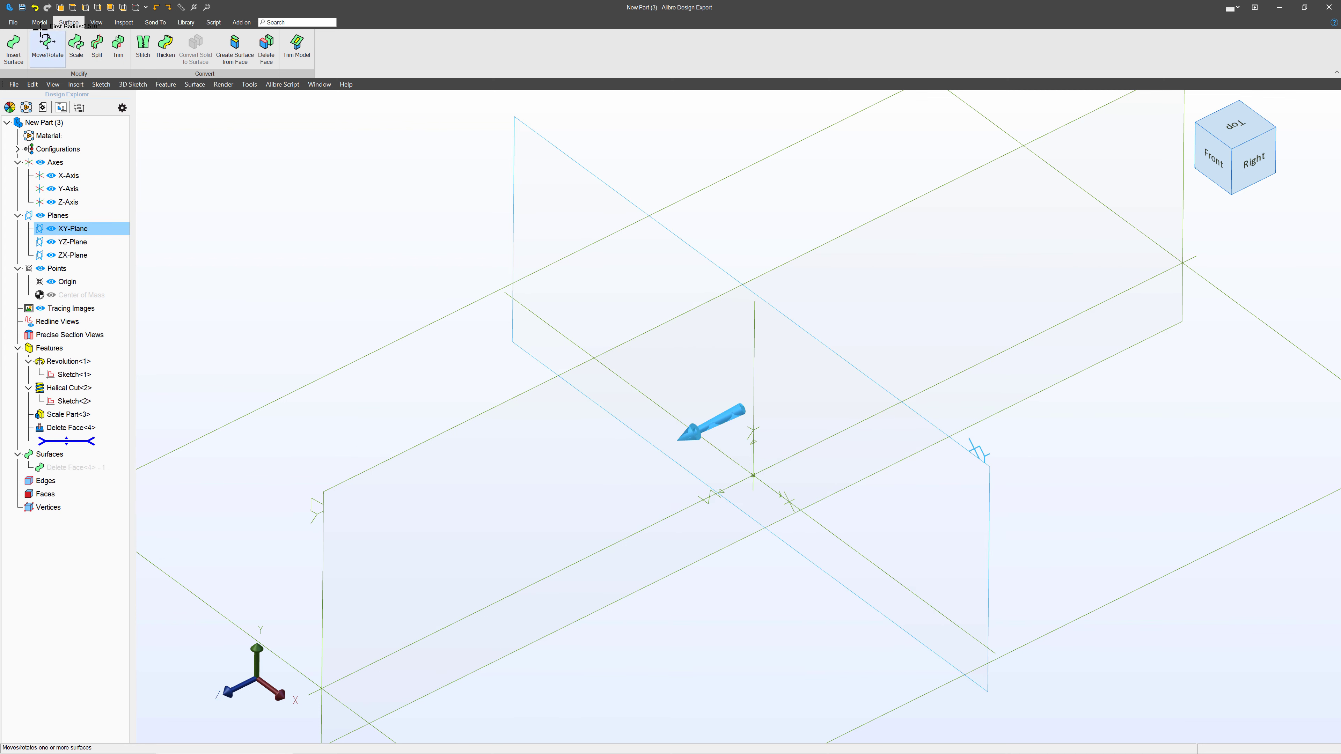
click(33, 23)
click(15, 22)
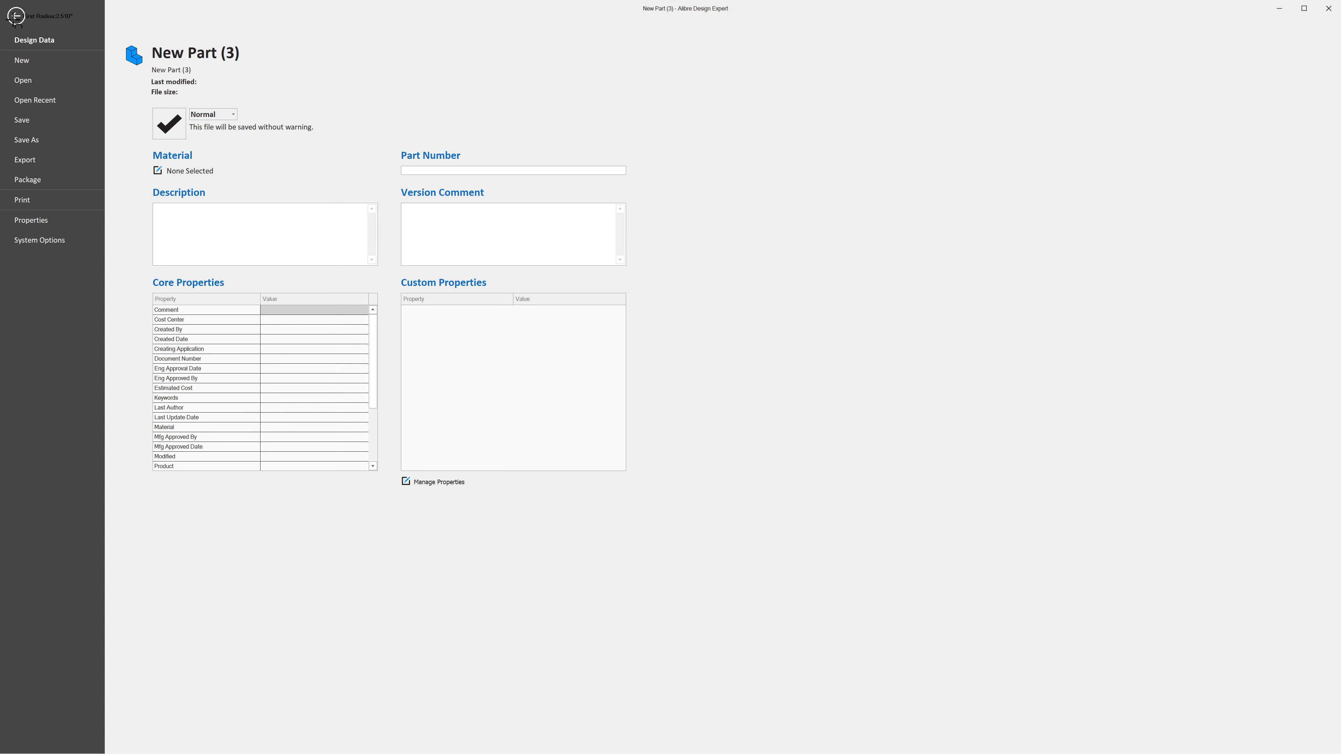
click(15, 18)
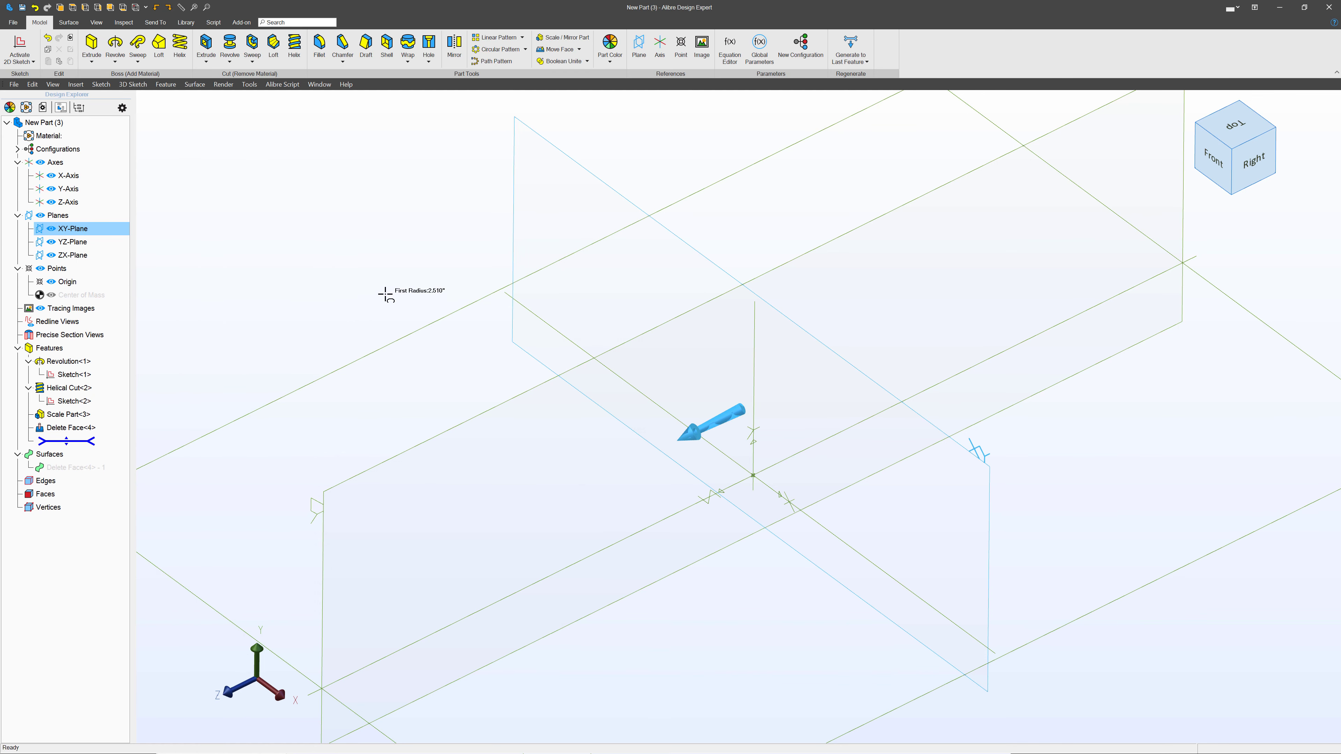
click(18, 45)
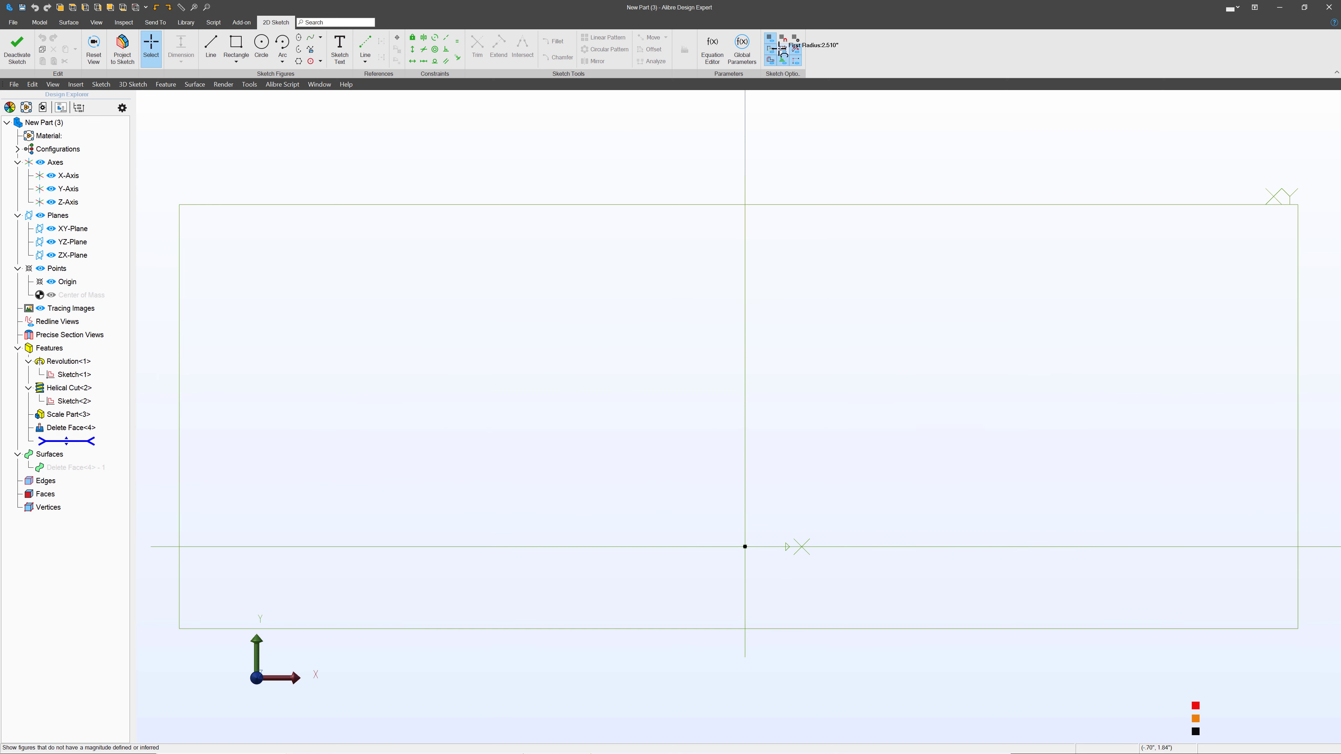
click(96, 22)
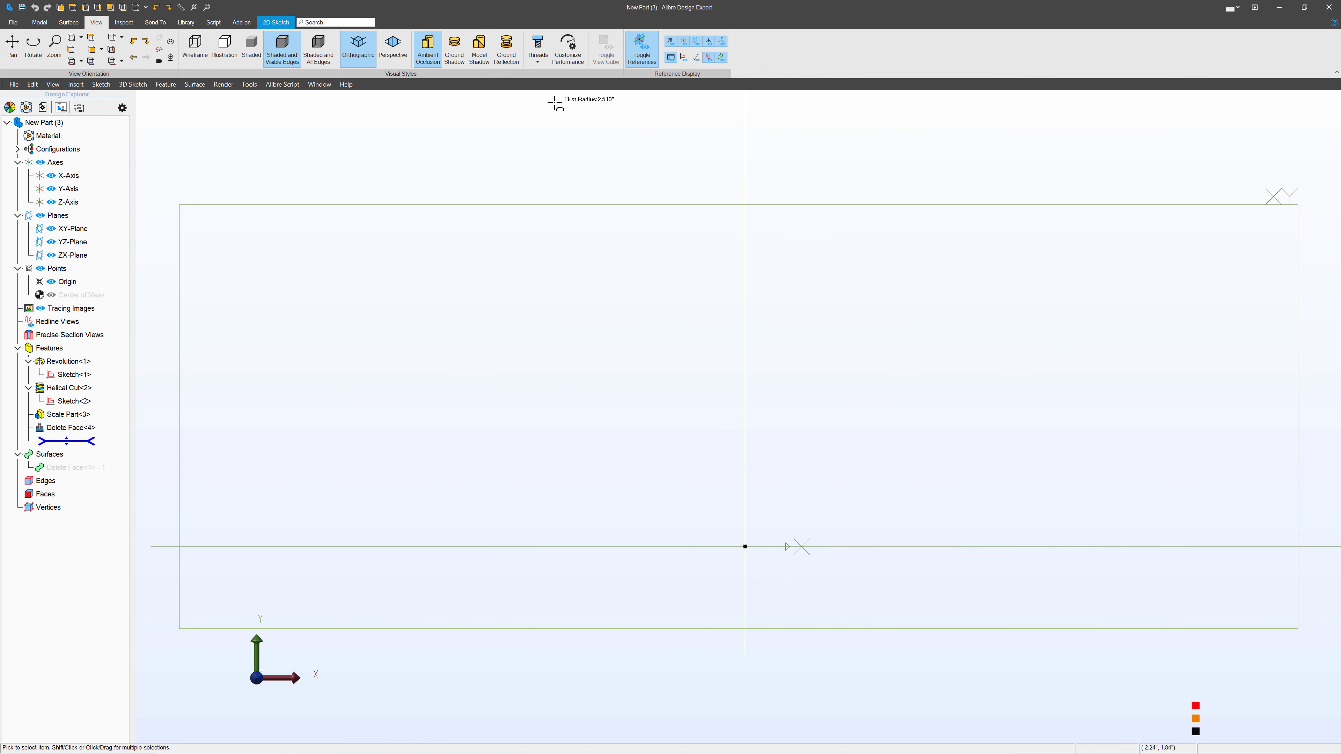
click(683, 58)
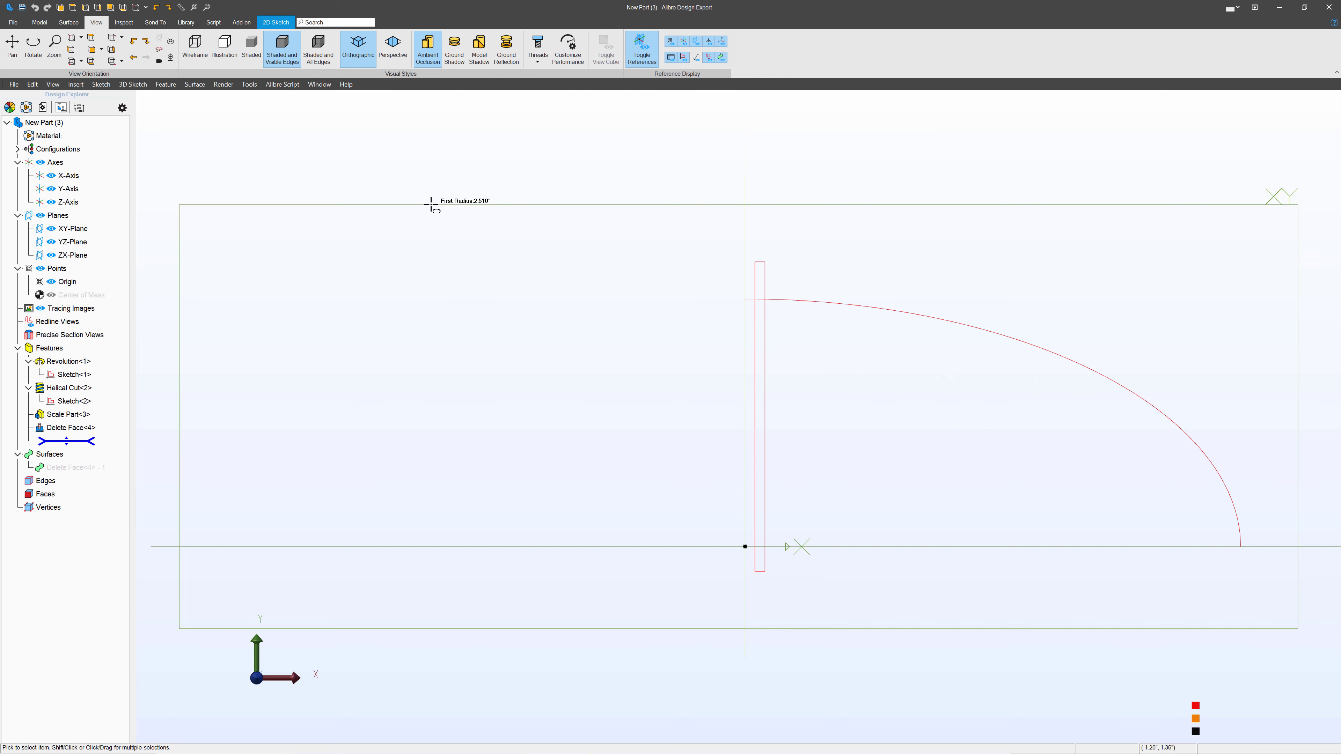
Project the dome's original profile sketch onto the current XY sketch, maintaining the figure type, and close the sketch.
click(42, 23)
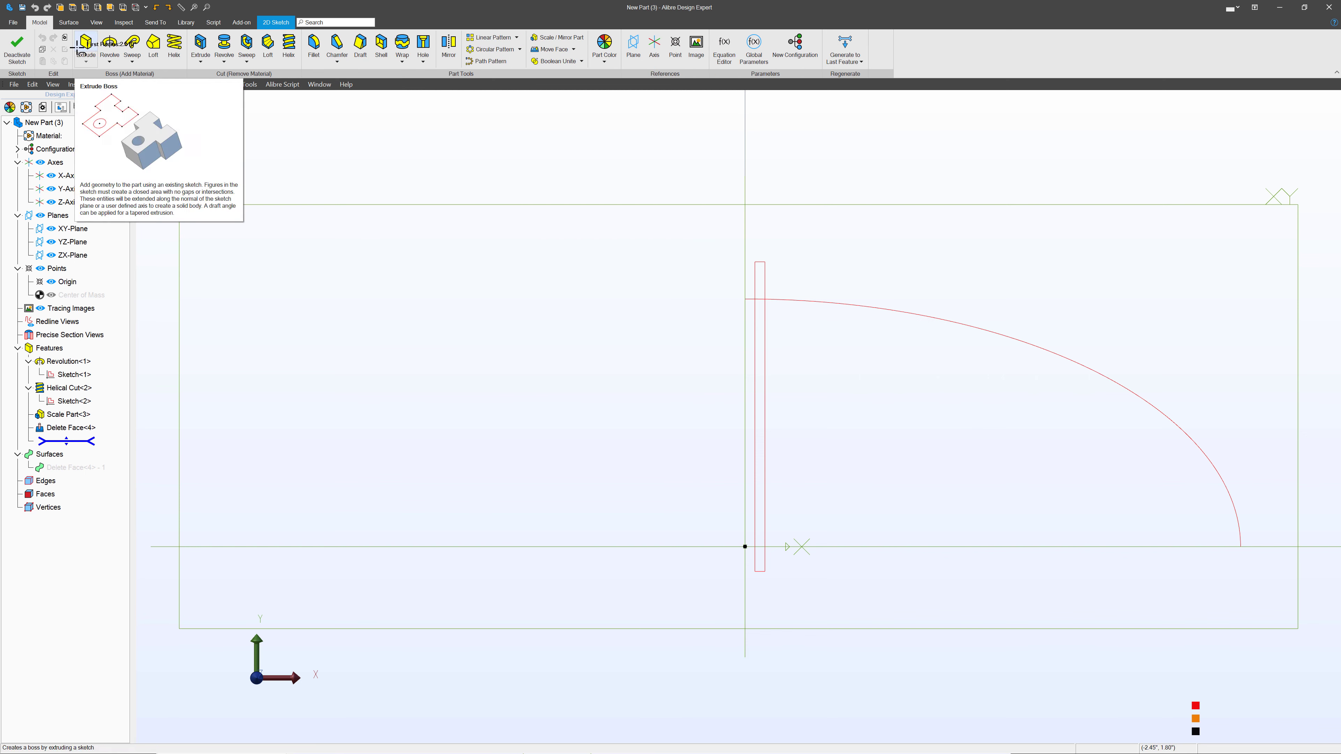
click(271, 22)
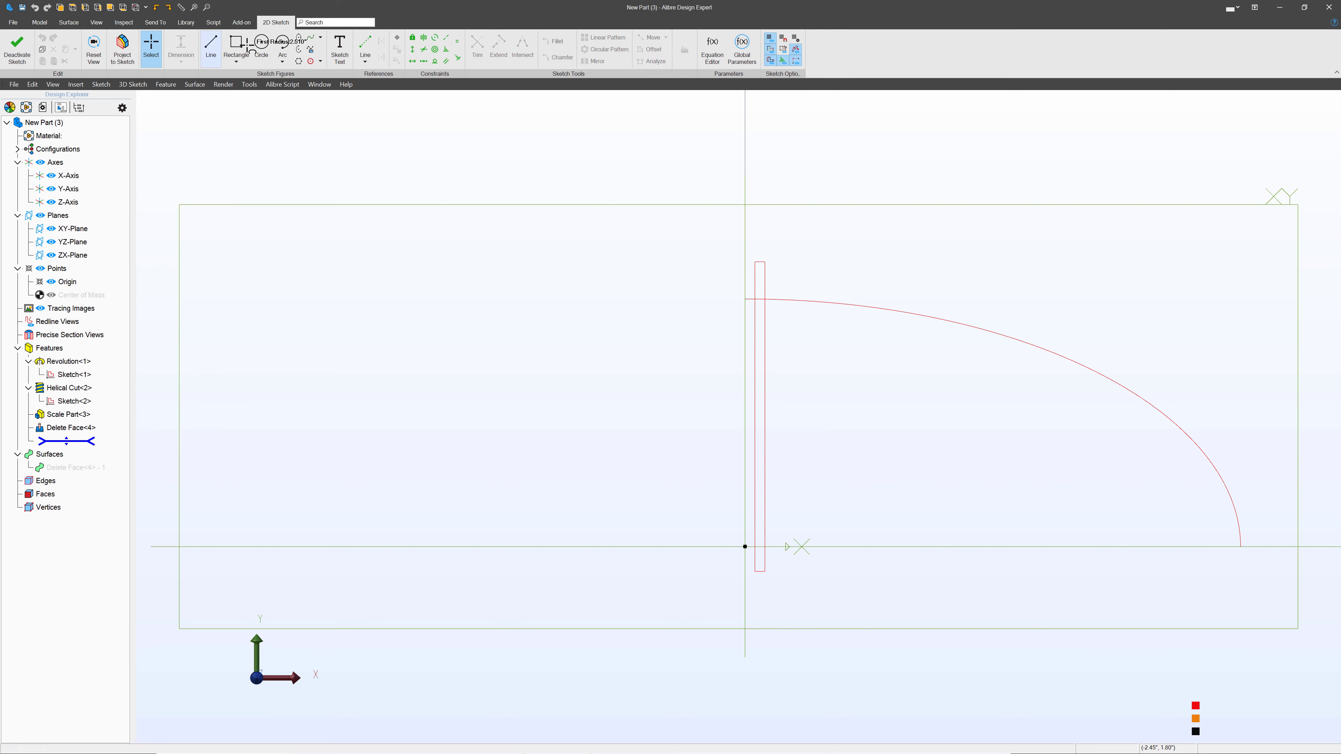
click(122, 49)
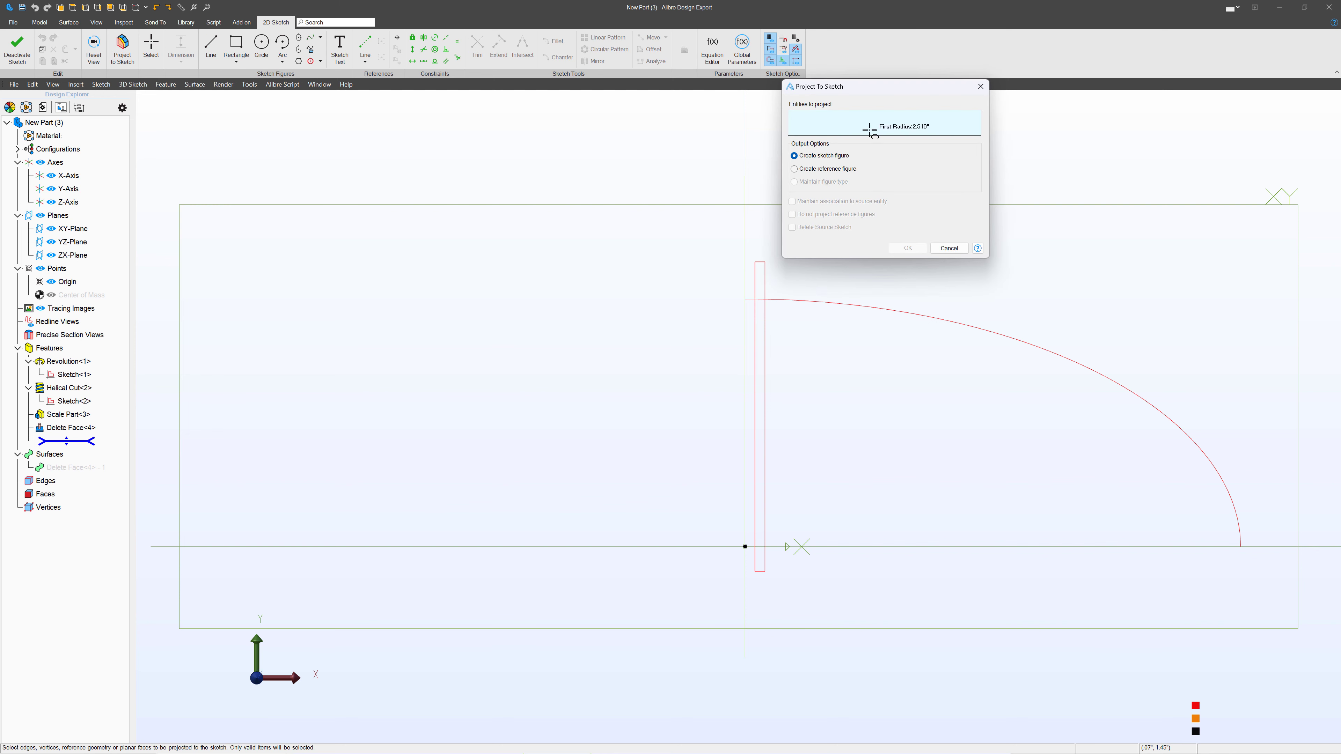
click(81, 373)
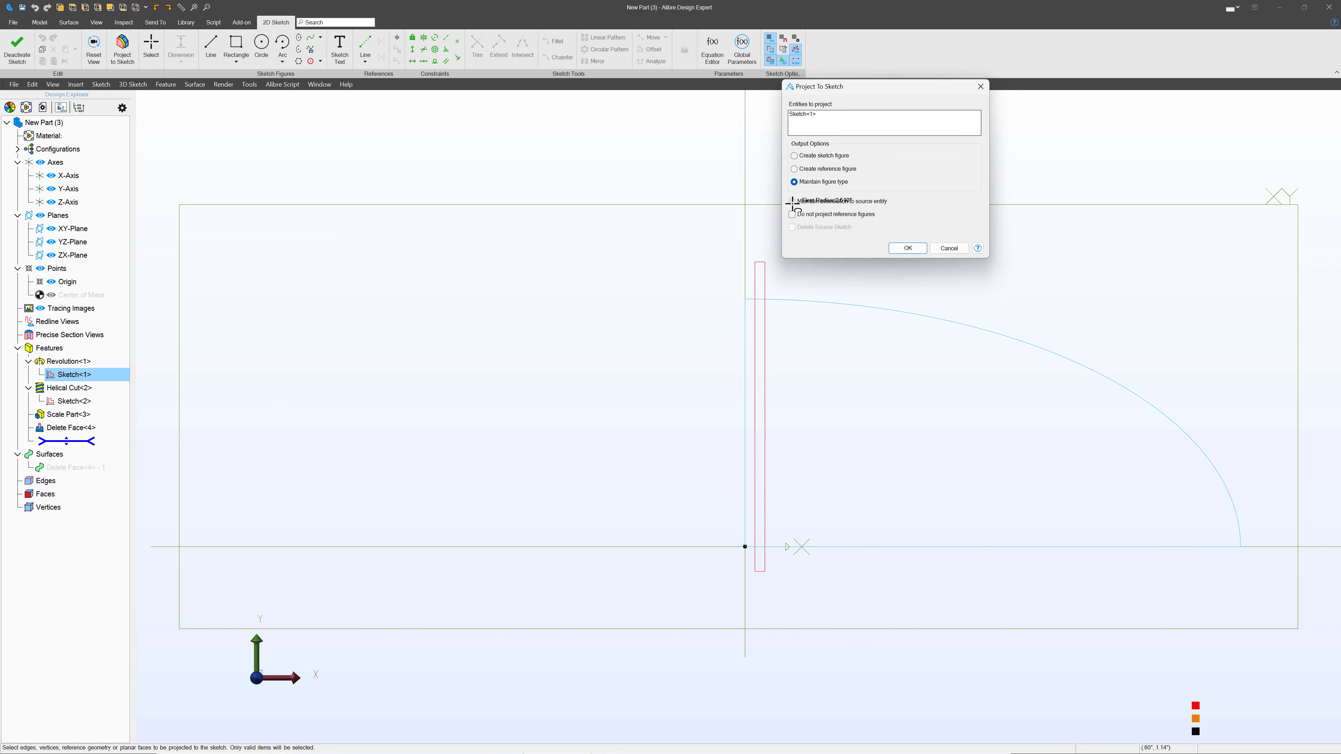
click(909, 247)
click(17, 47)
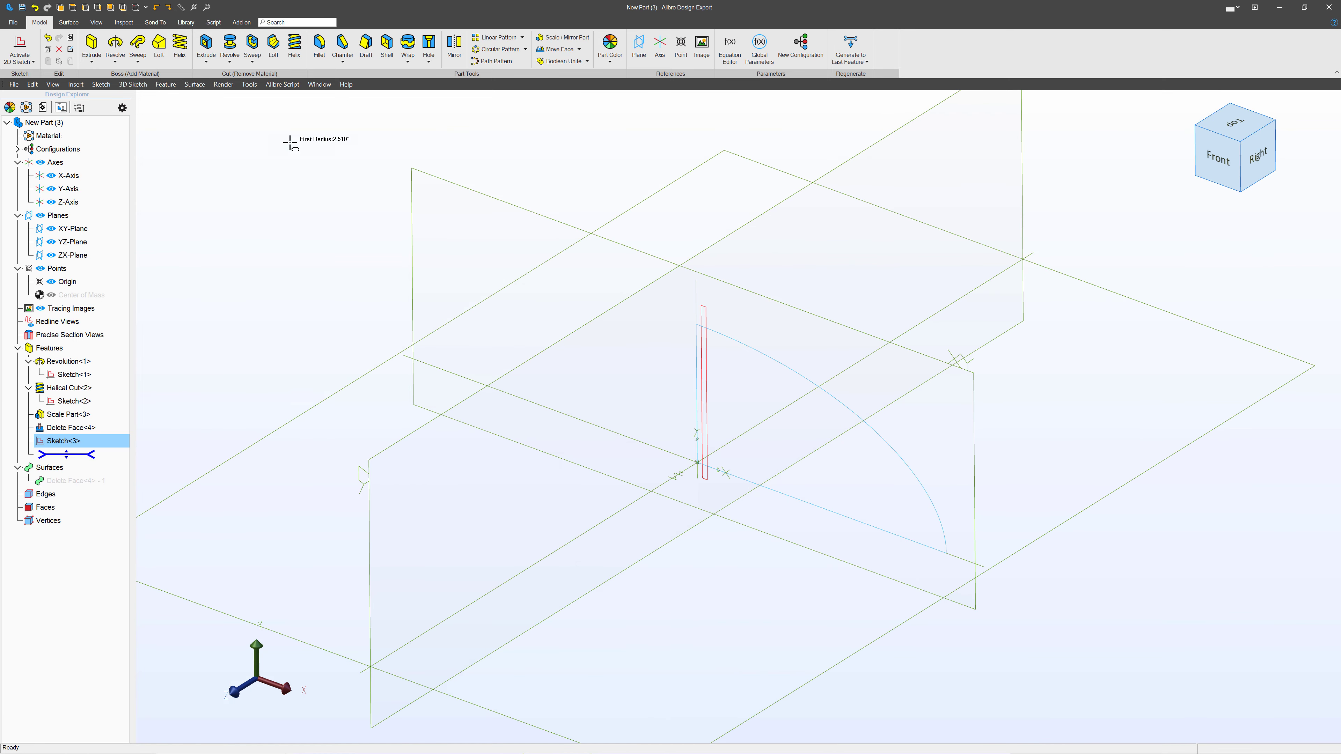
Revolve the projected profile 360° about the vertical axis into a solid dome.
click(115, 45)
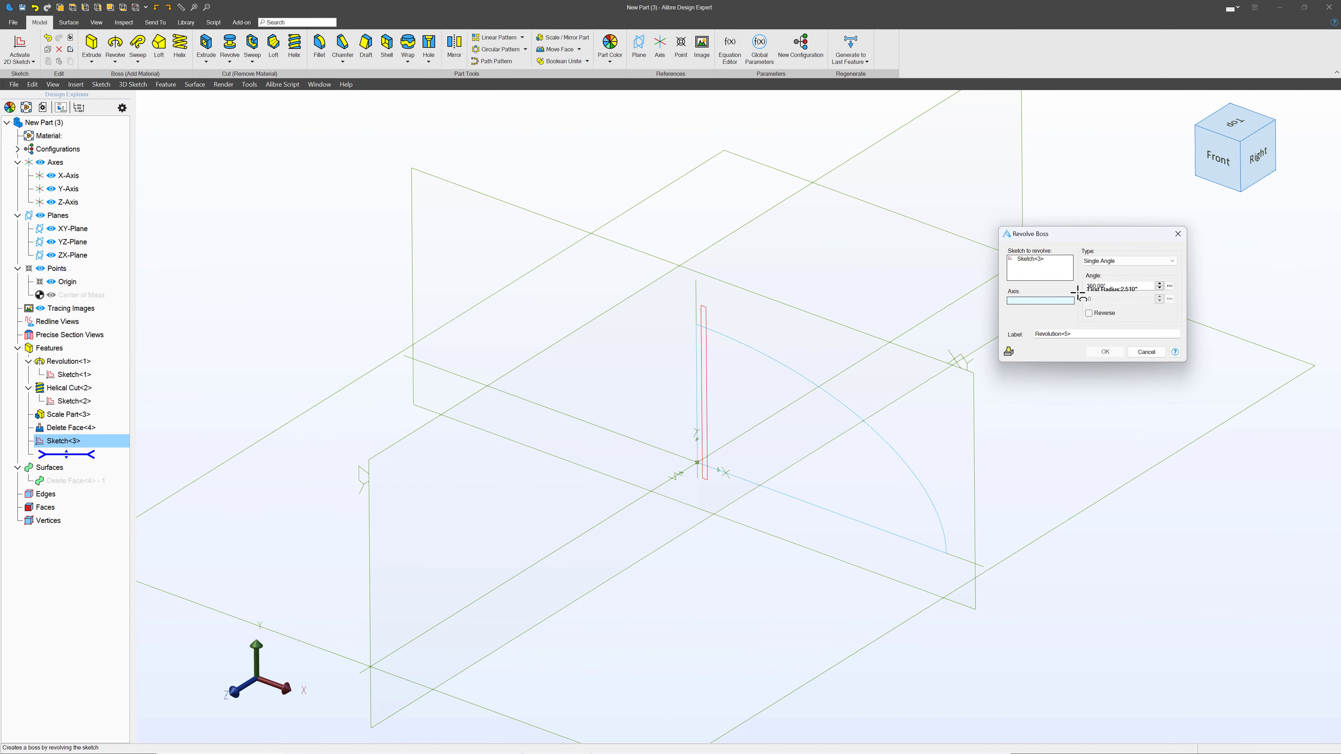
click(696, 297)
click(1104, 352)
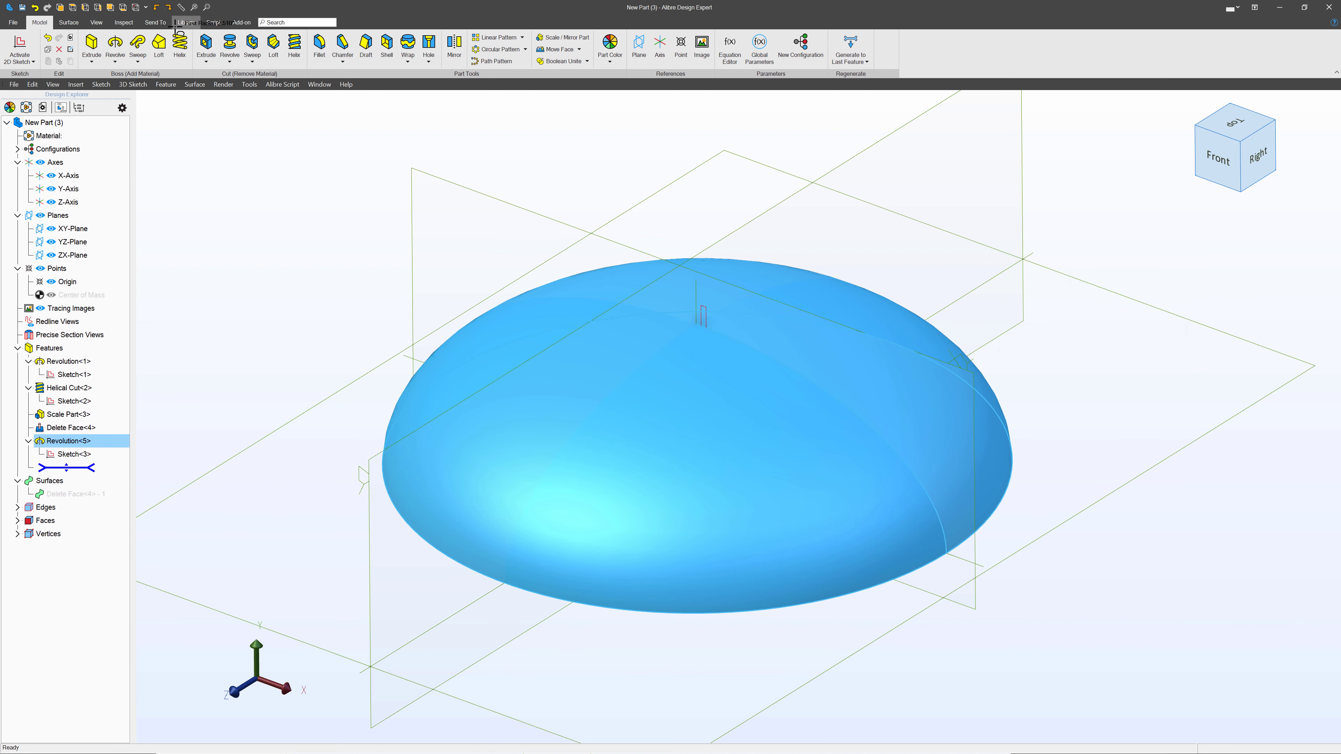
Scale the new dome non-uniformly about the origin with factors X 1.000, Y 1.000 and Z 1.500.
click(563, 37)
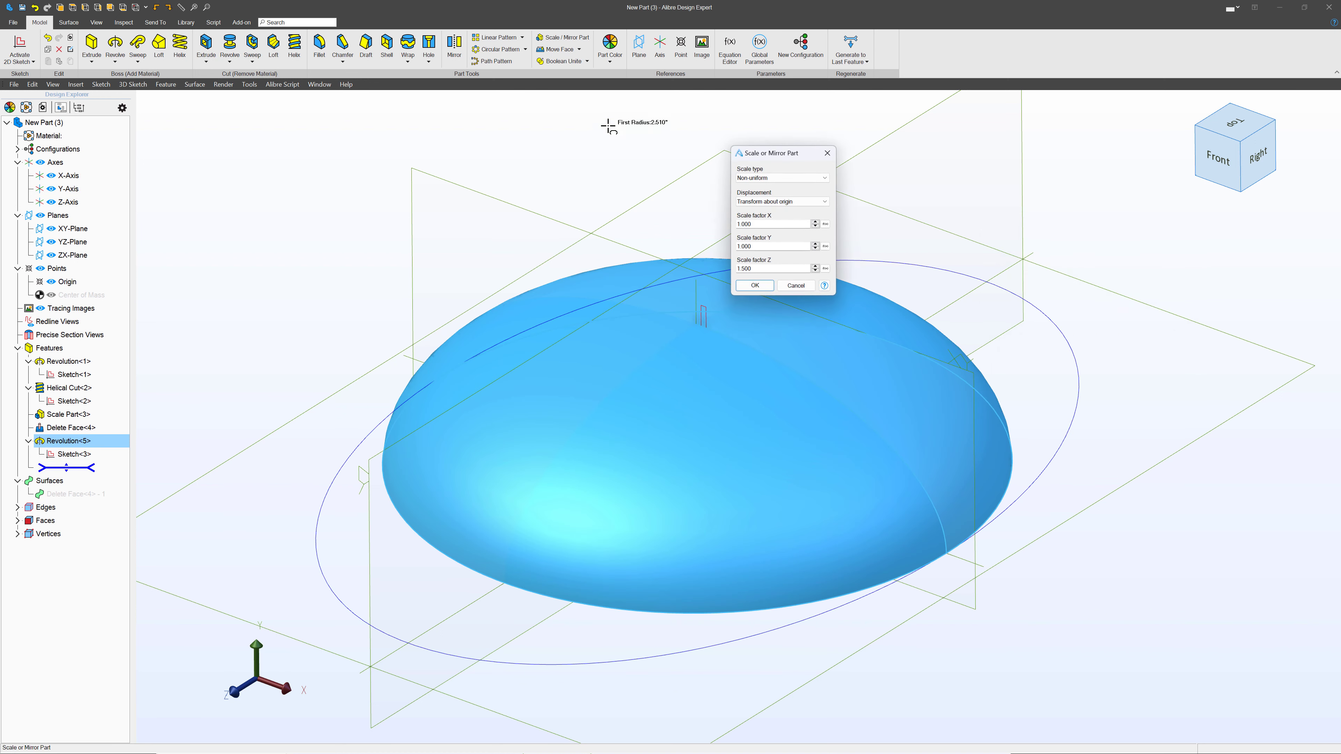
click(781, 178)
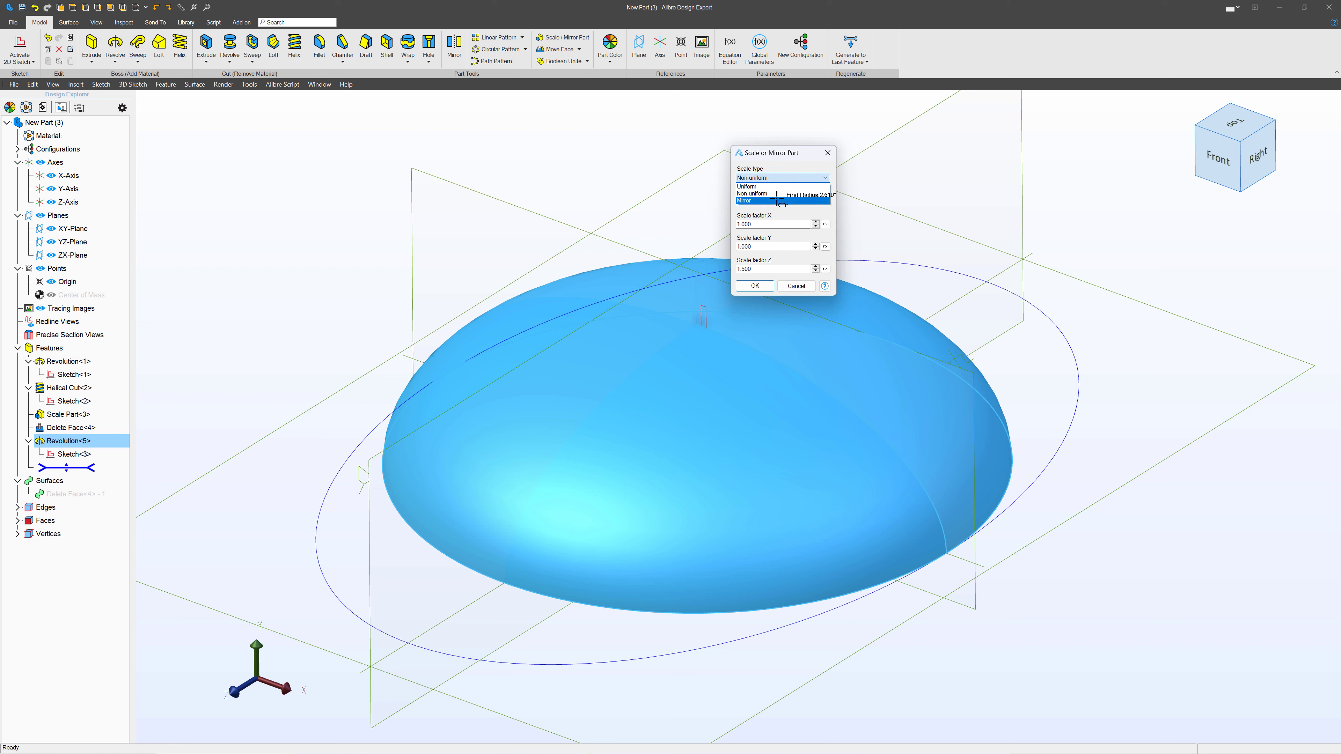
click(760, 194)
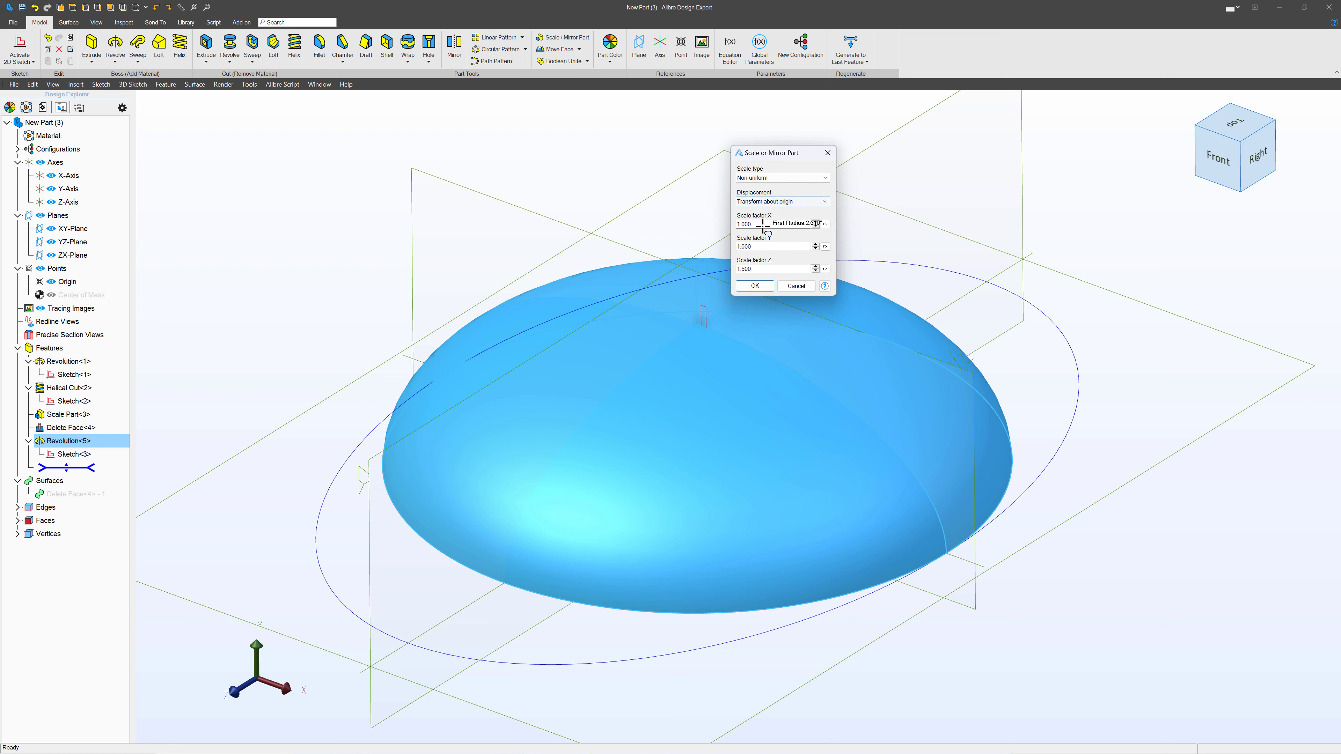
click(755, 286)
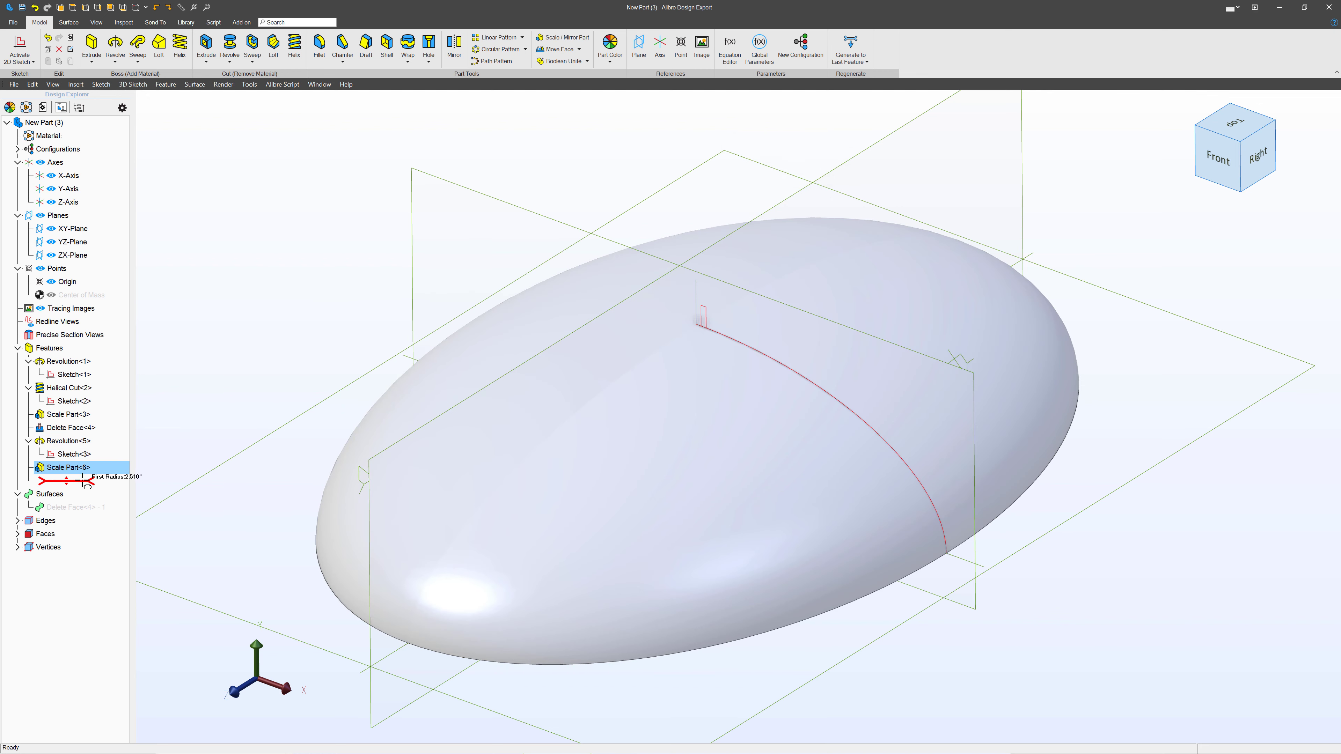
right_click(62, 508)
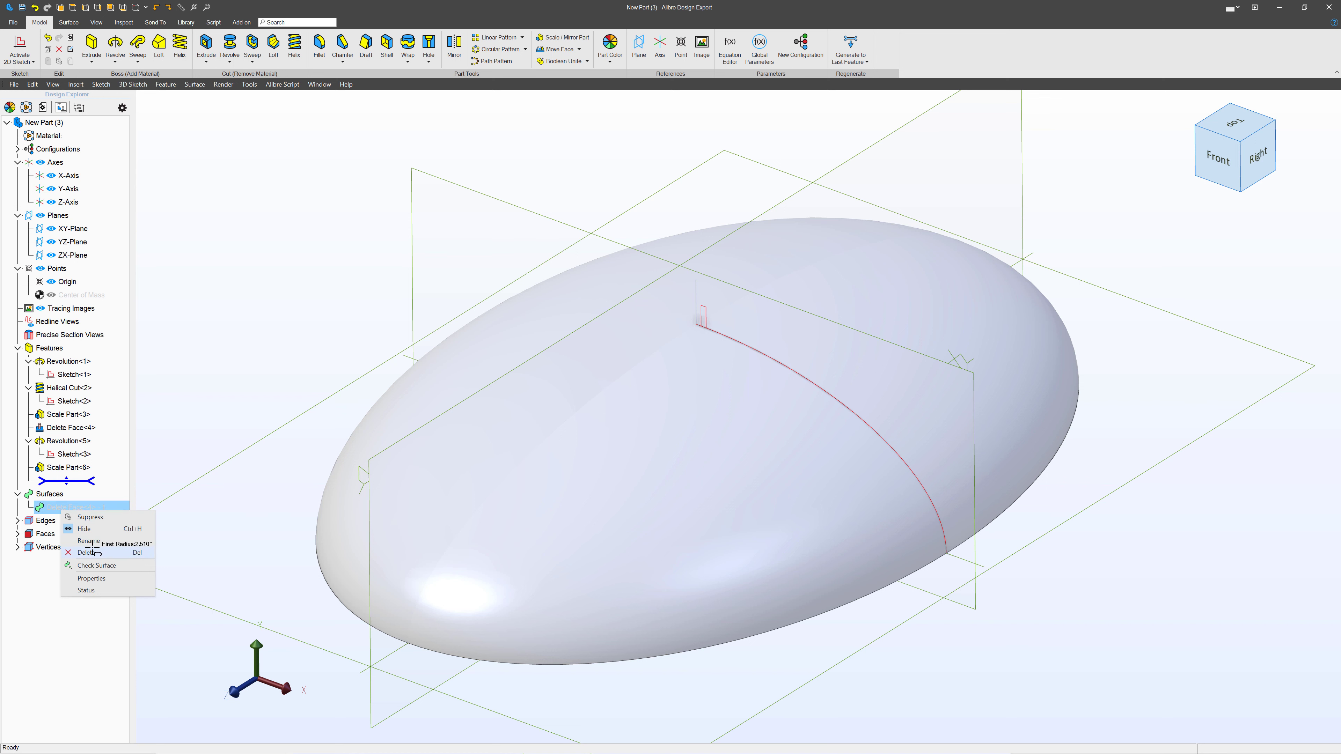
click(358, 316)
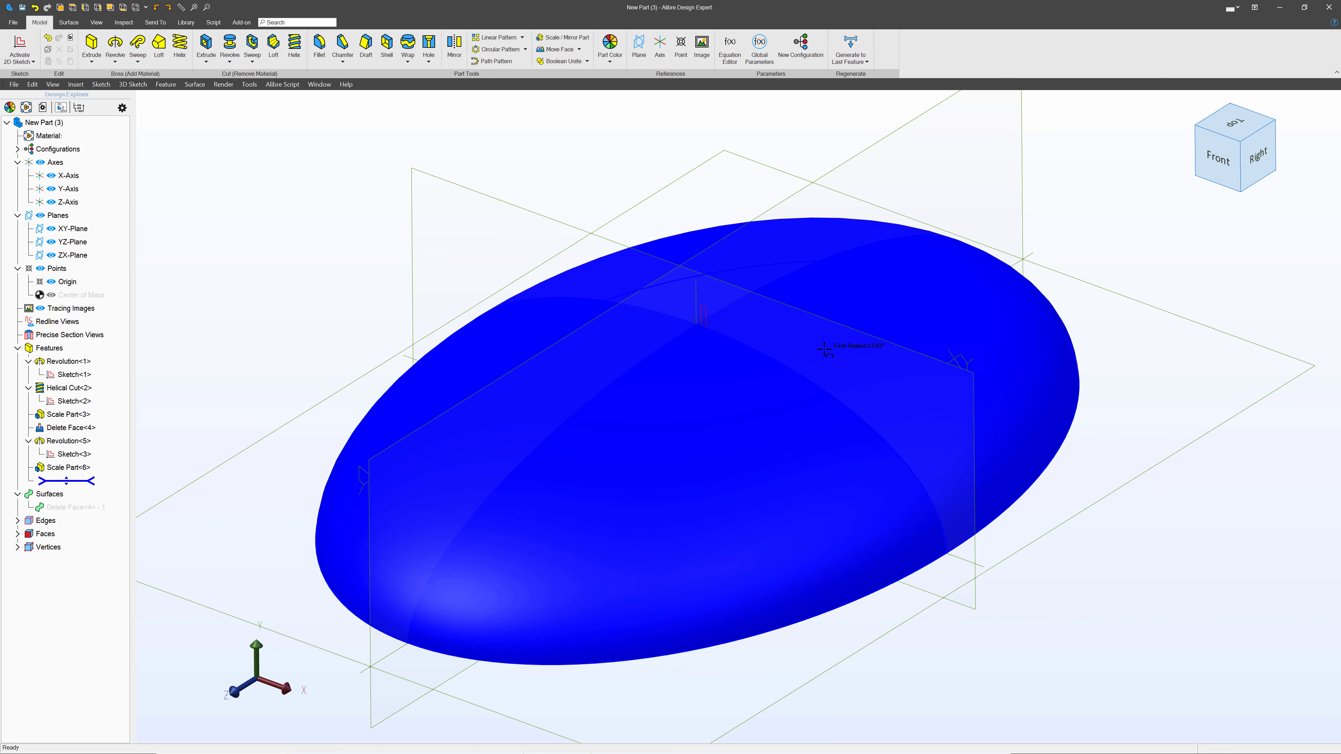
Start a 2D sketch on the XY plane and draw a vertical line along the Y axis from just below the dome's apex upward.
click(842, 330)
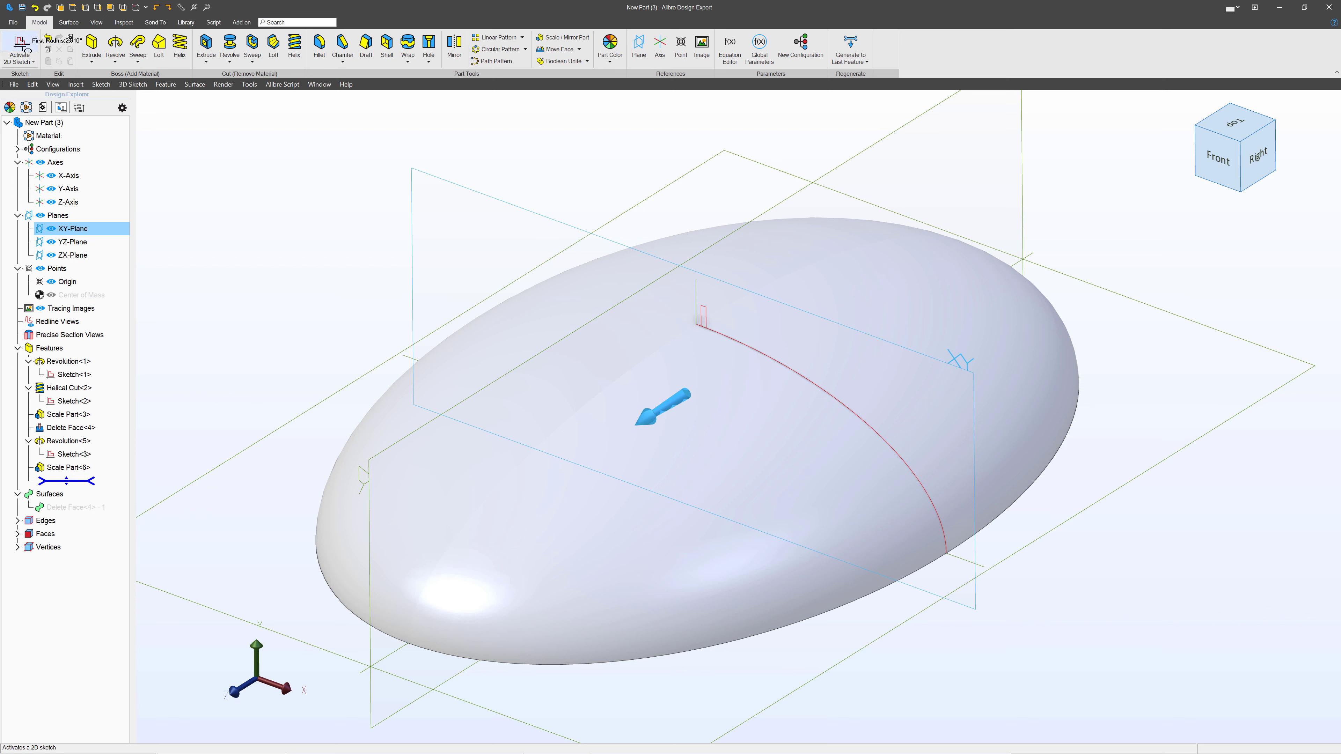
click(19, 47)
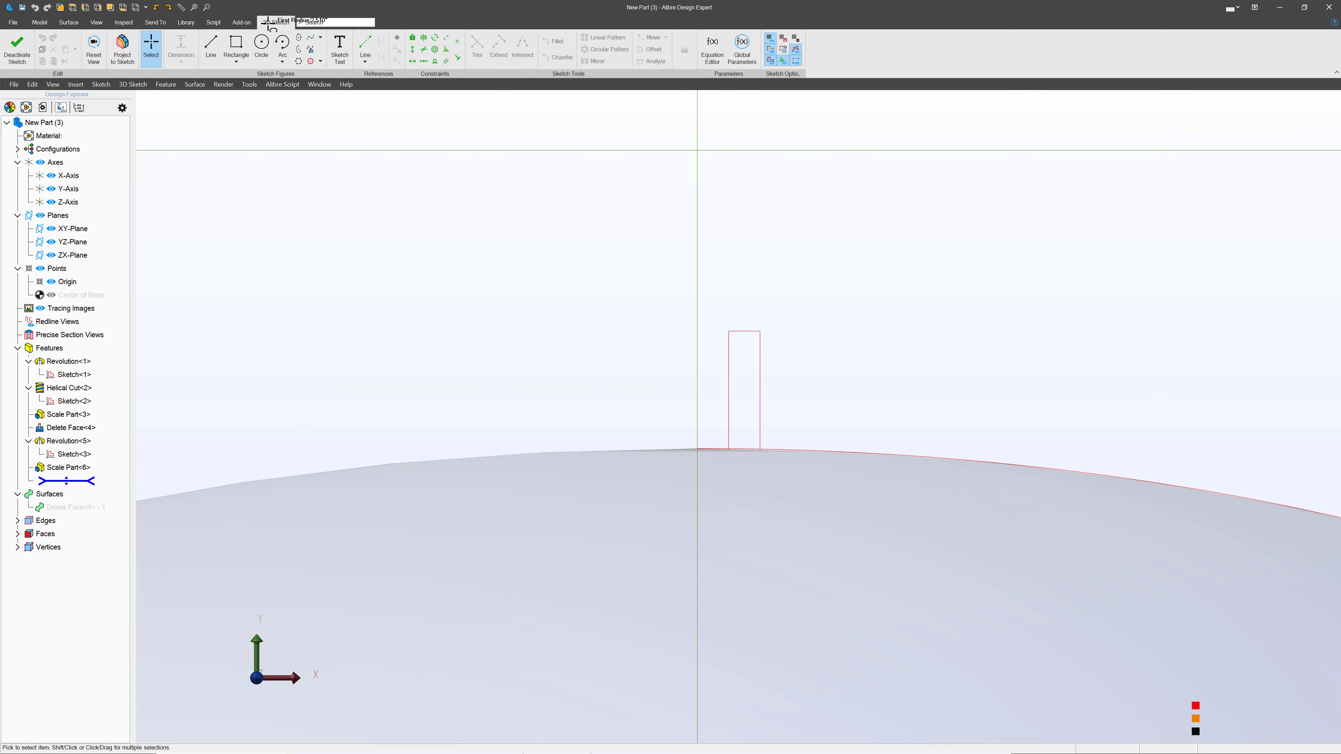
click(210, 47)
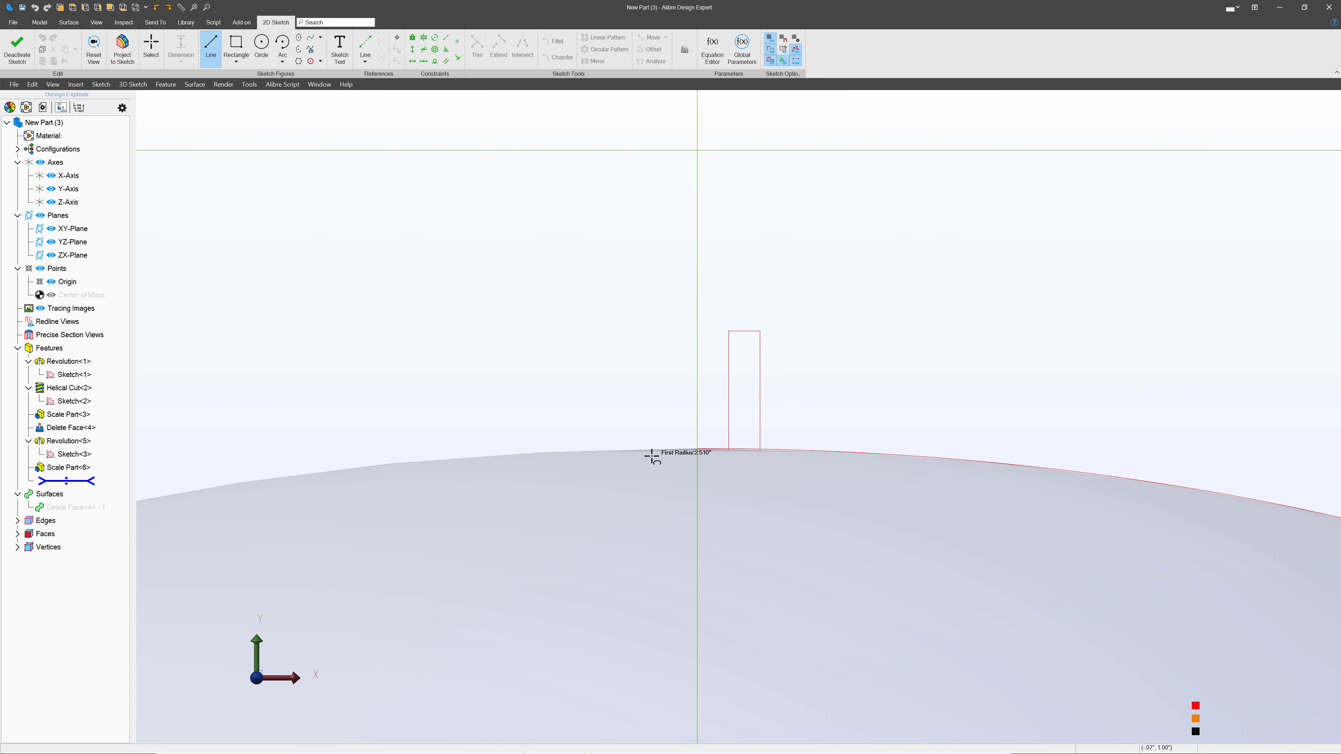
click(697, 471)
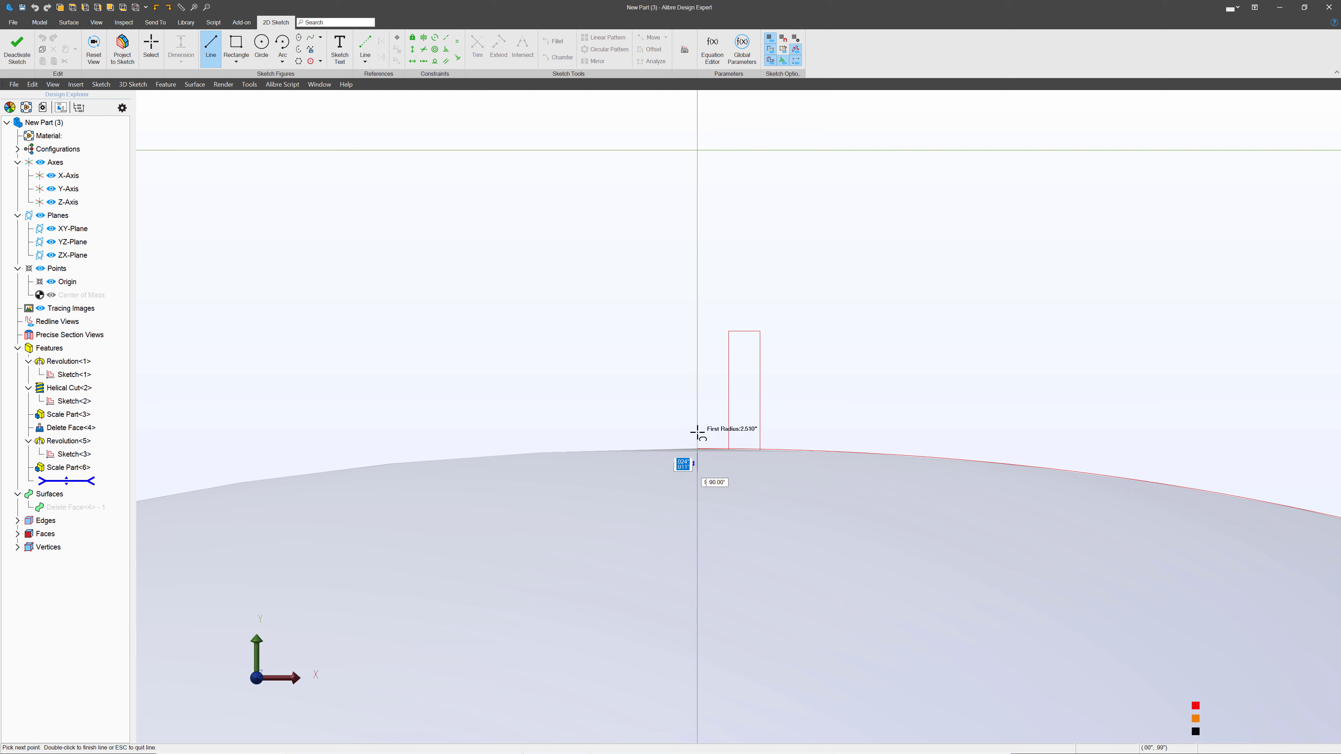
click(697, 272)
key(Escape)
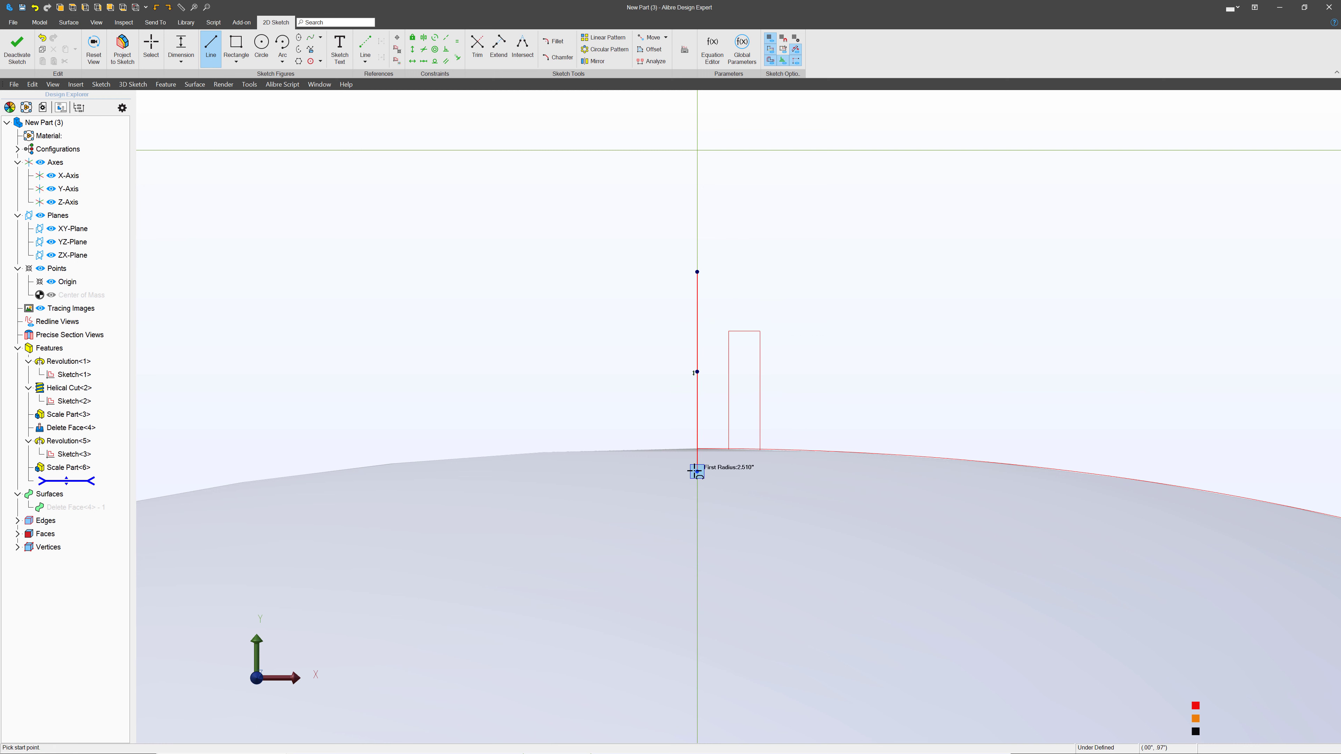
Draw a short horizontal base and a slightly shorter outer side line for the bristle profile, and constrain the outer line vertical.
click(715, 471)
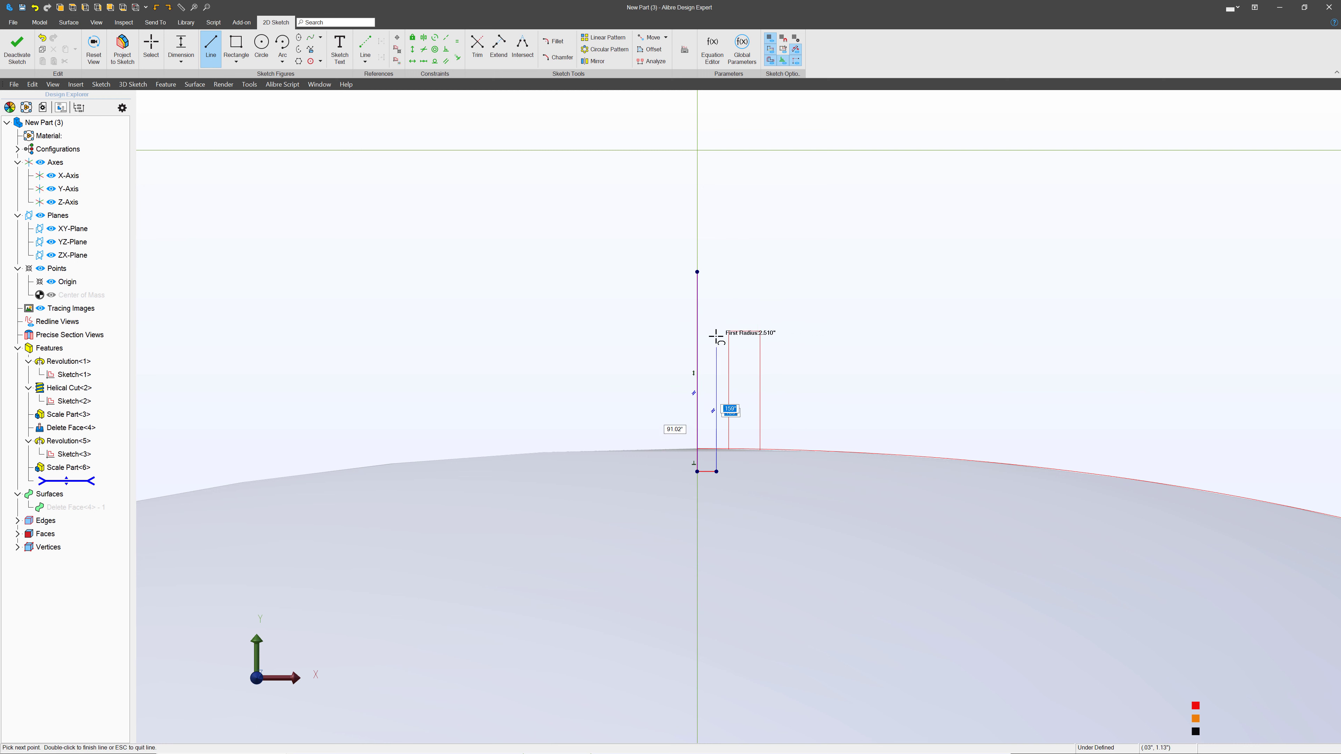
double_click(714, 295)
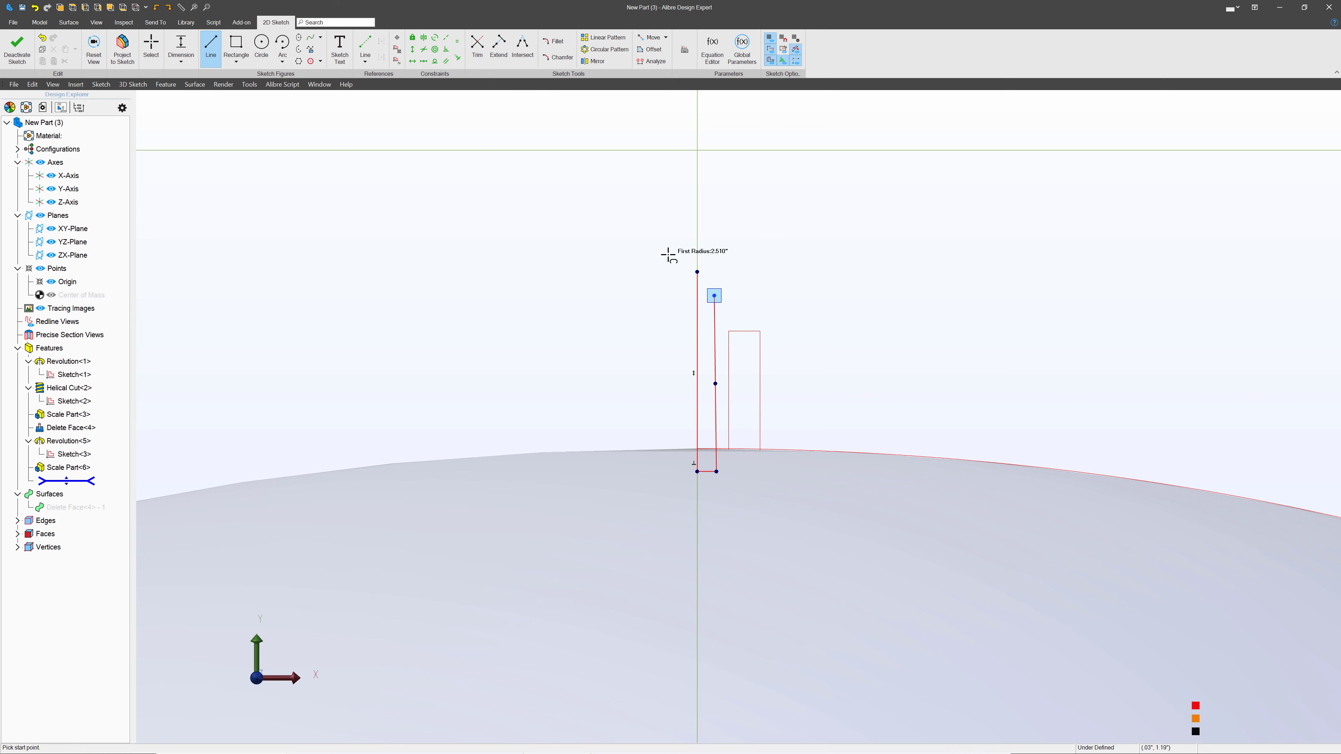
click(412, 49)
click(716, 394)
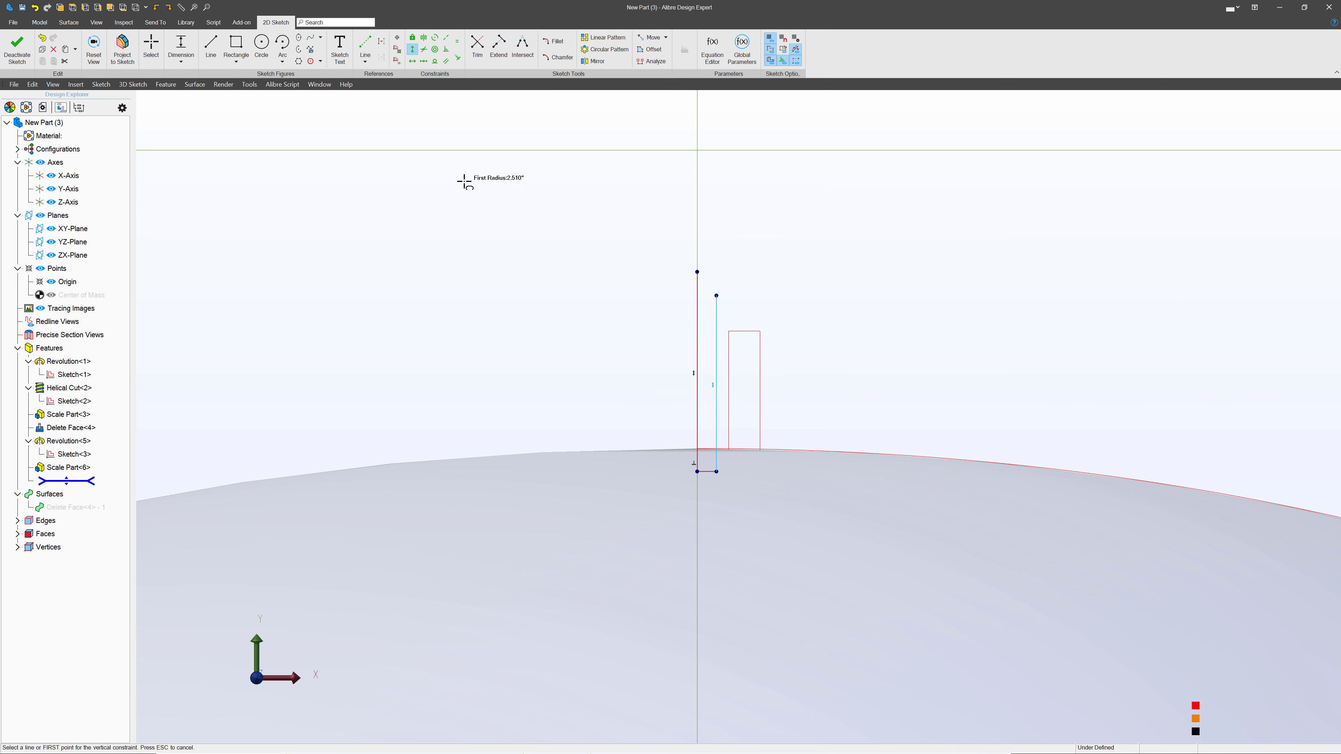
key(Escape)
Draw a start-end-radius arc joining the upper ends of the two vertical lines as a bulging bristle tip.
click(283, 62)
click(317, 94)
scroll(697, 272, up, 5)
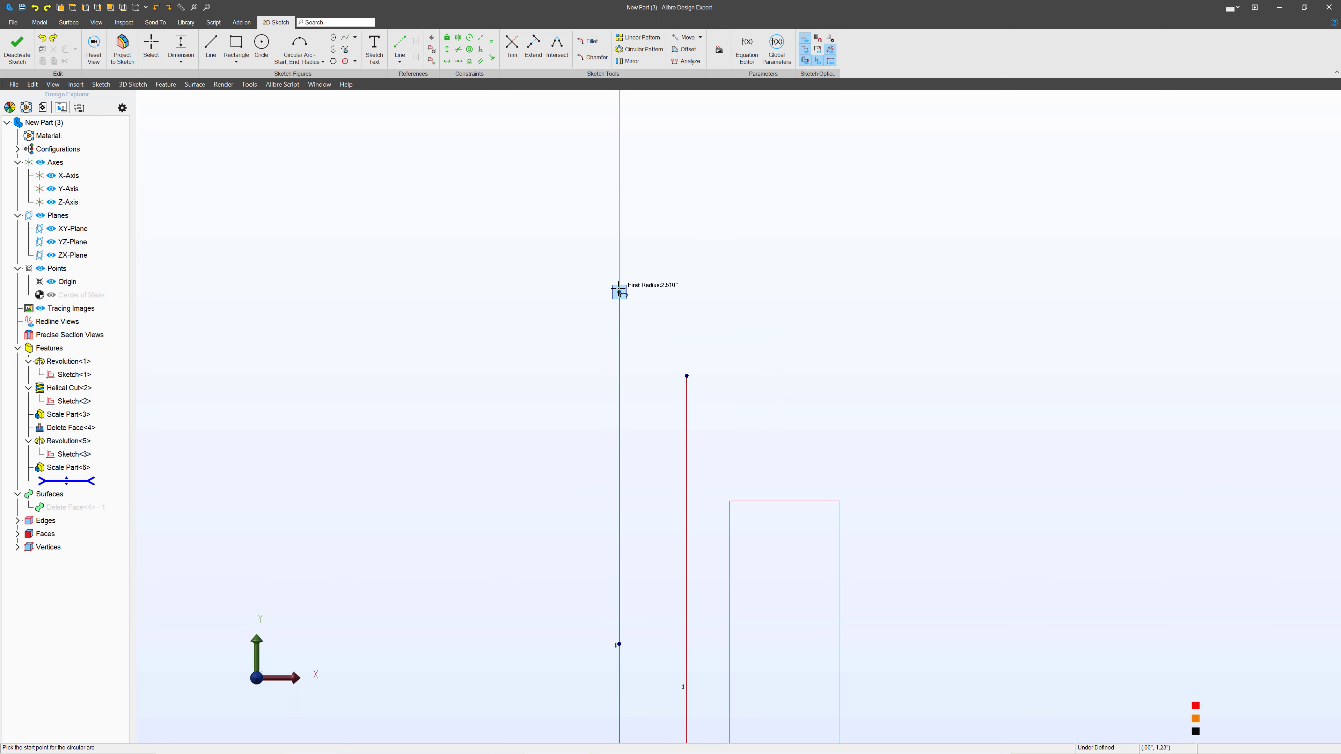
click(619, 292)
click(688, 374)
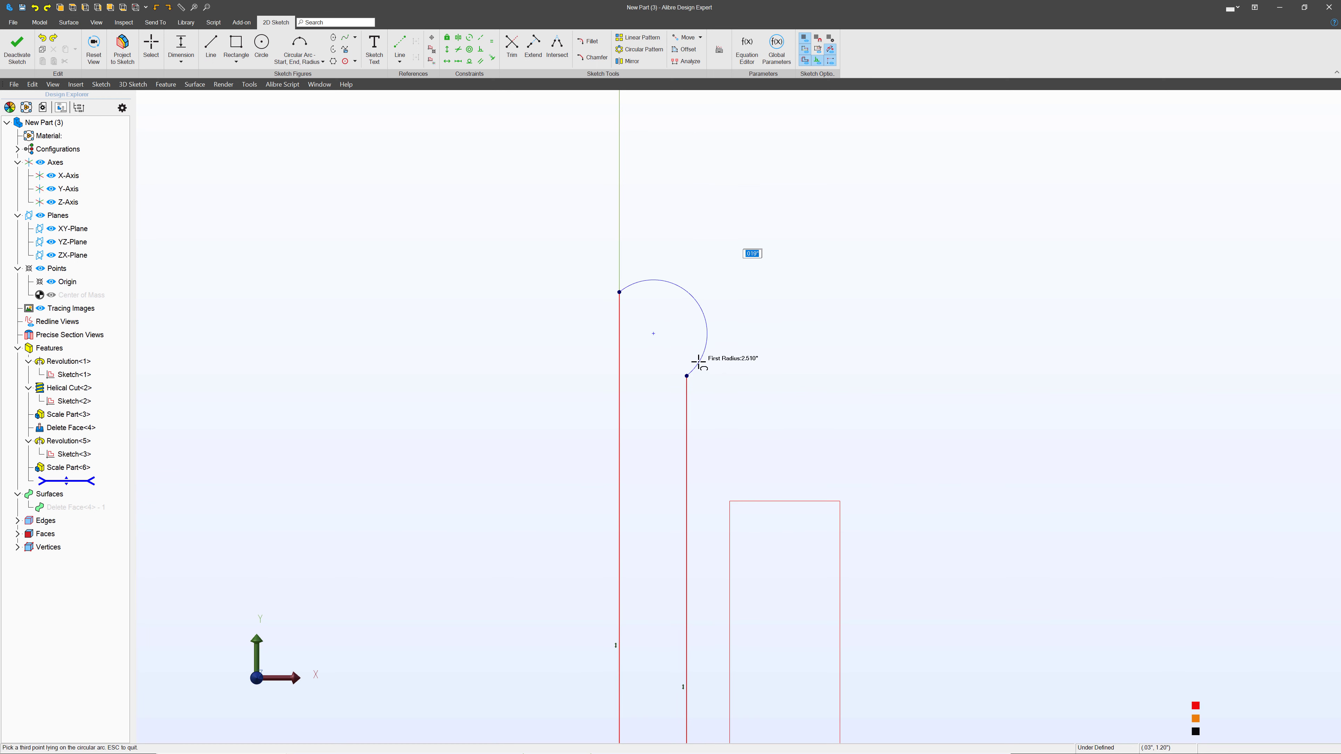
click(707, 337)
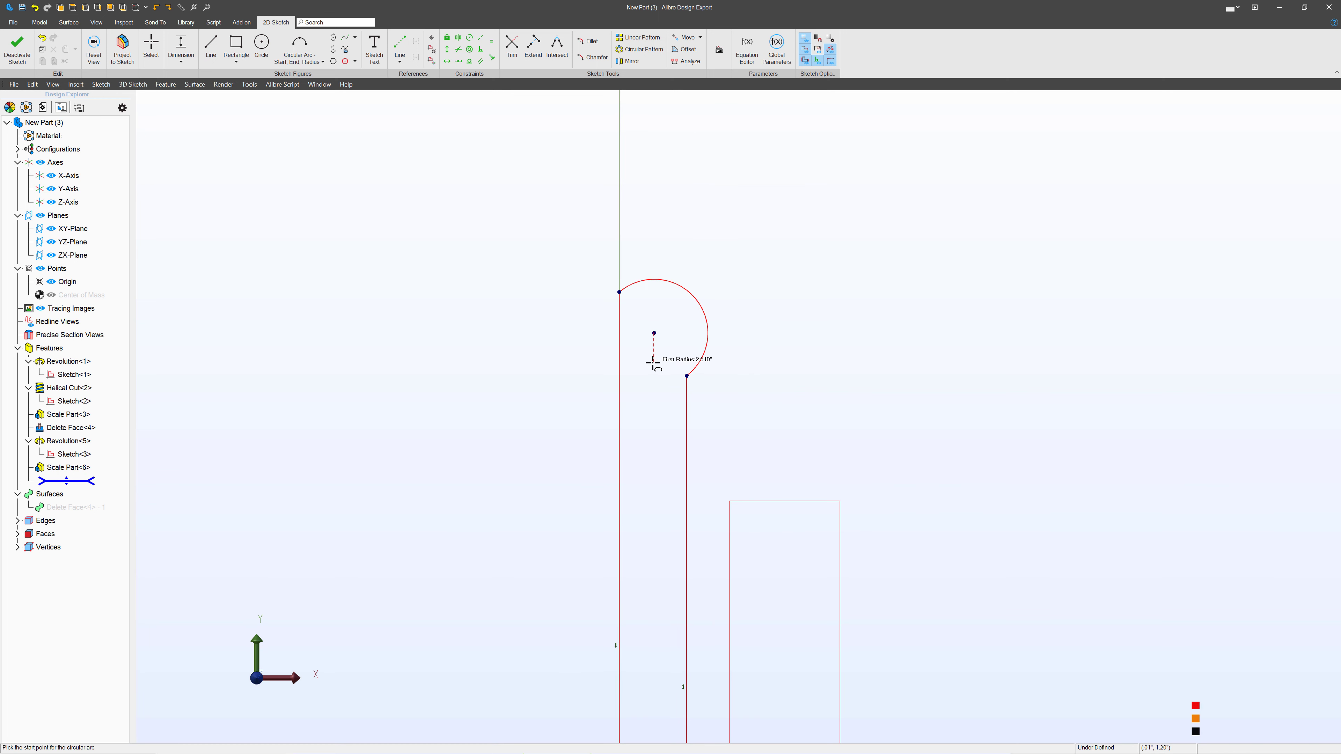
key(Escape)
Move the tip arc's centre onto the bristle's inner line and constrain that line's upper end vertically in line with the origin.
drag(654, 333, 610, 333)
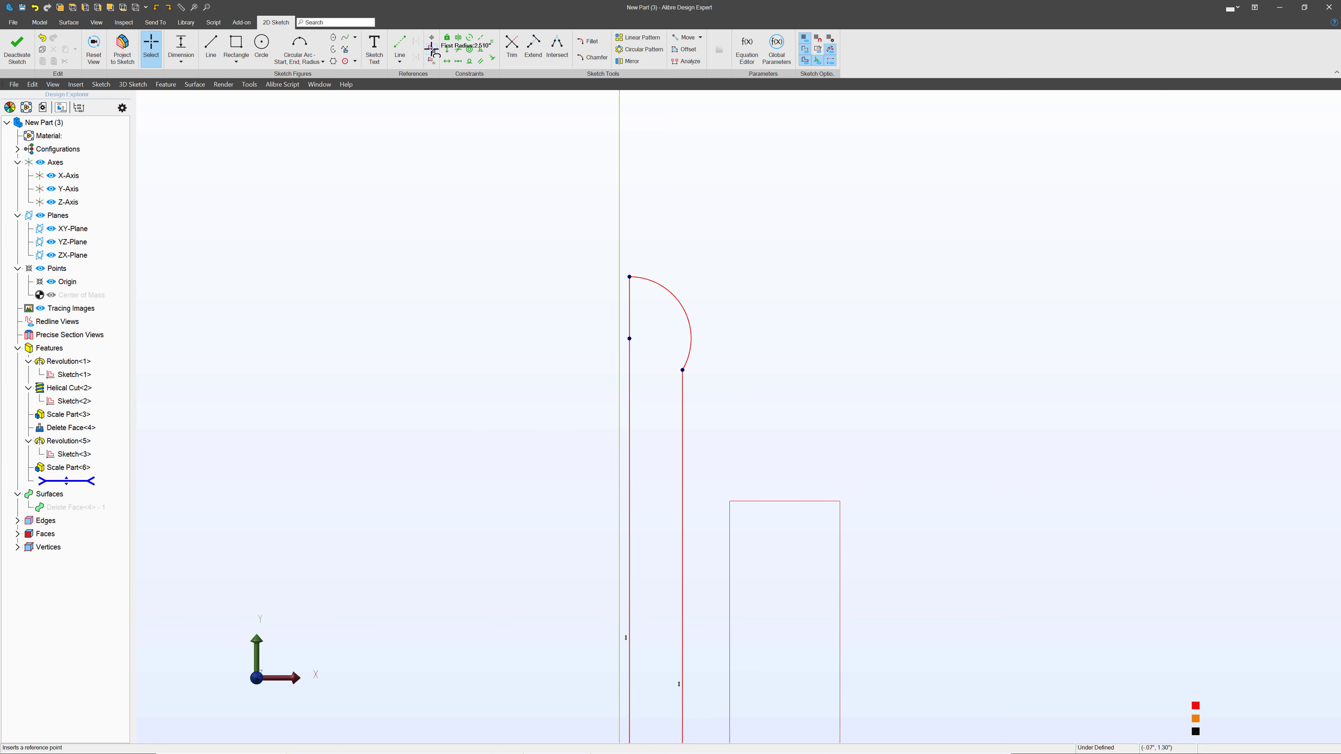
click(447, 49)
click(629, 276)
scroll(586, 217, down, 3)
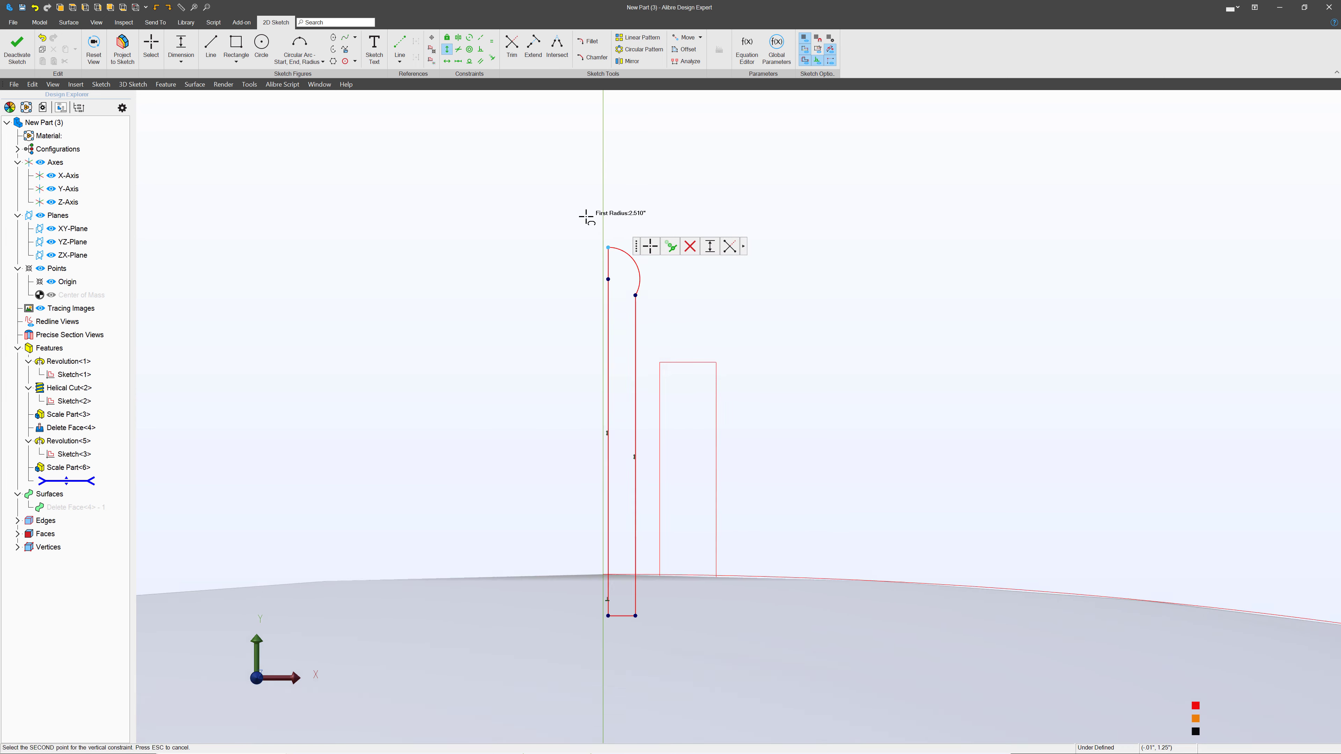
scroll(586, 217, down, 5)
click(591, 594)
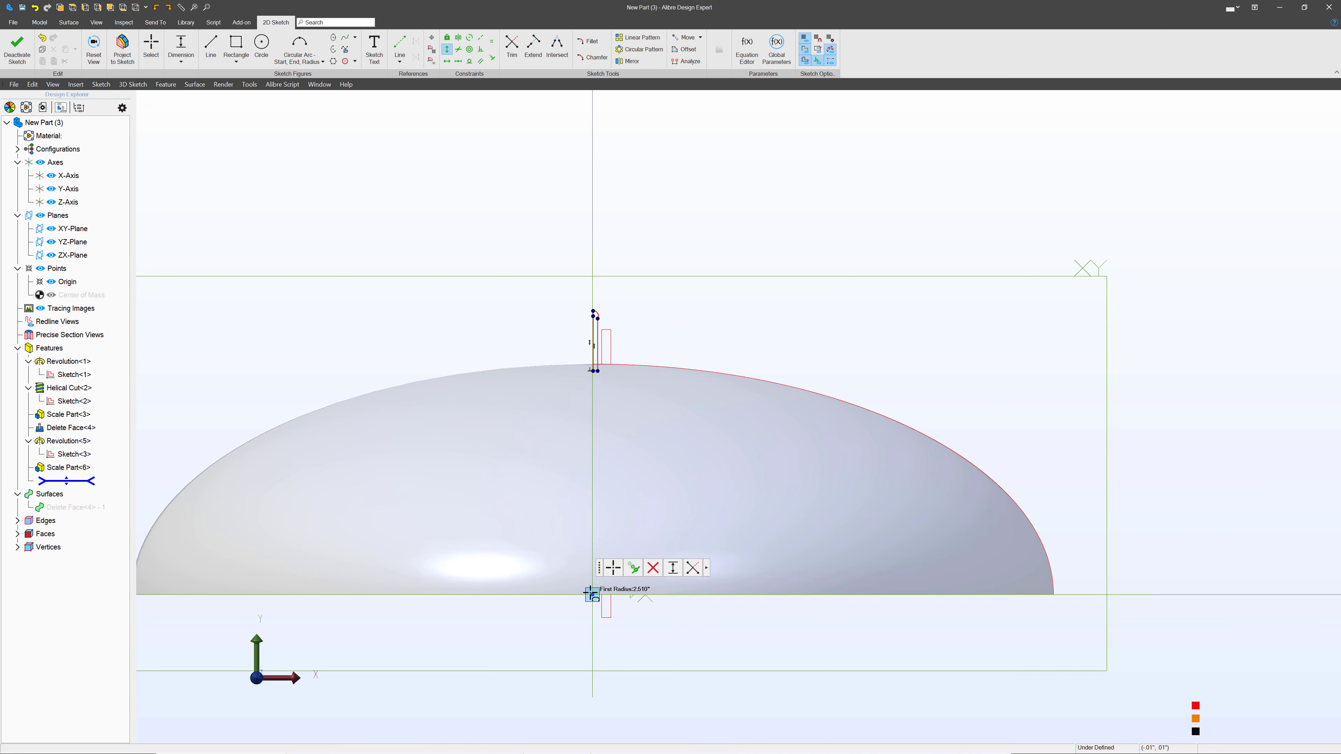
scroll(590, 303, up, 10)
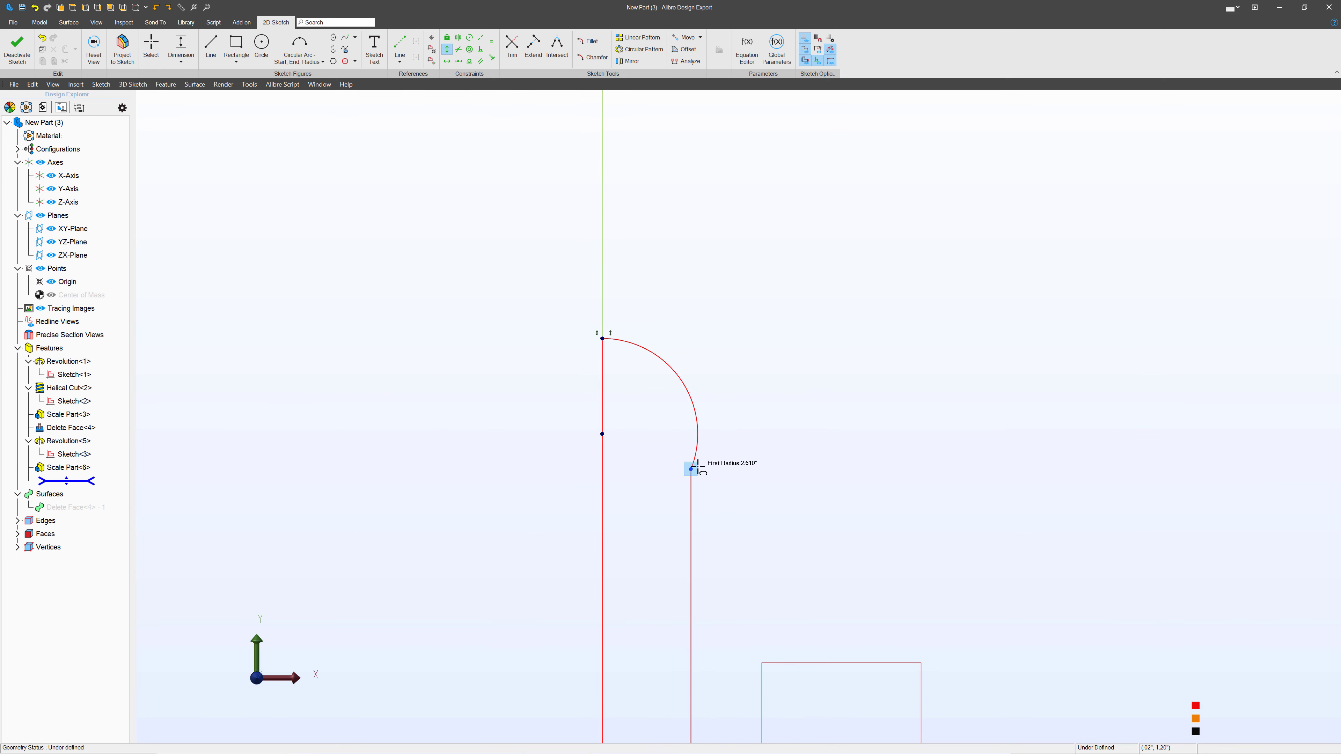
key(Escape)
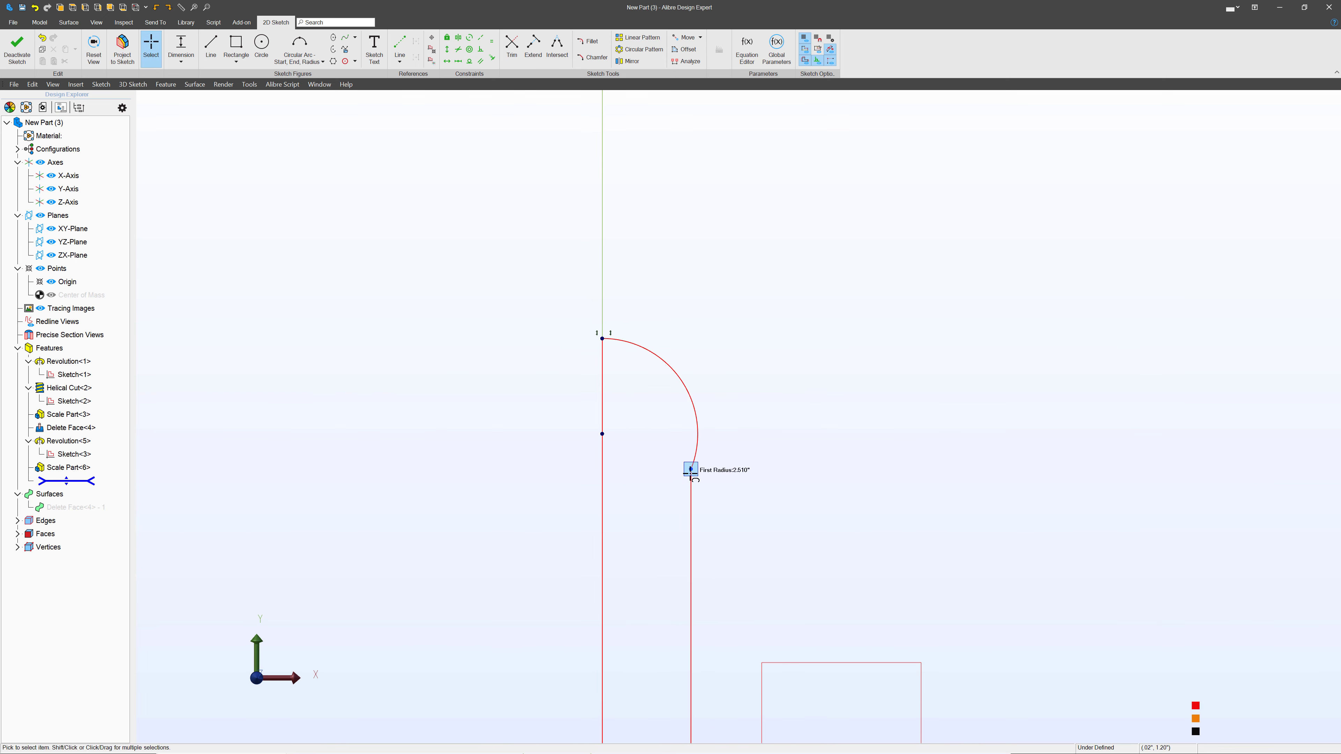